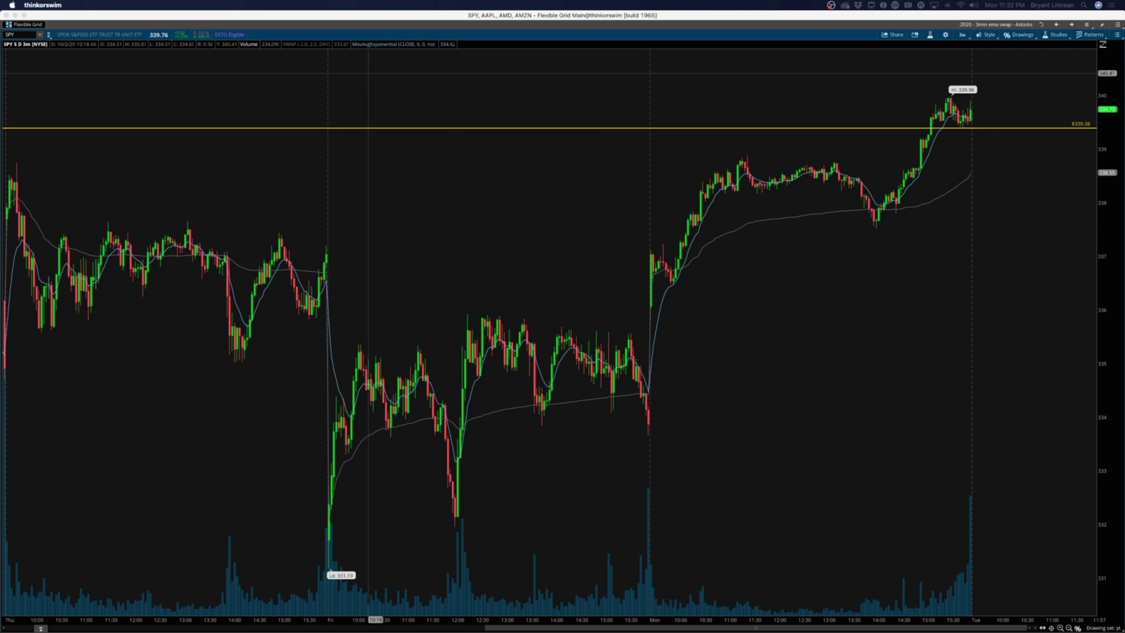
- Zoom SPY into Friday afternoon through Monday and stretch the price scale to enlarge the candles
{"action": "left_click_drag", "start_coordinate": [368, 94], "coordinate": [1095, 93]}
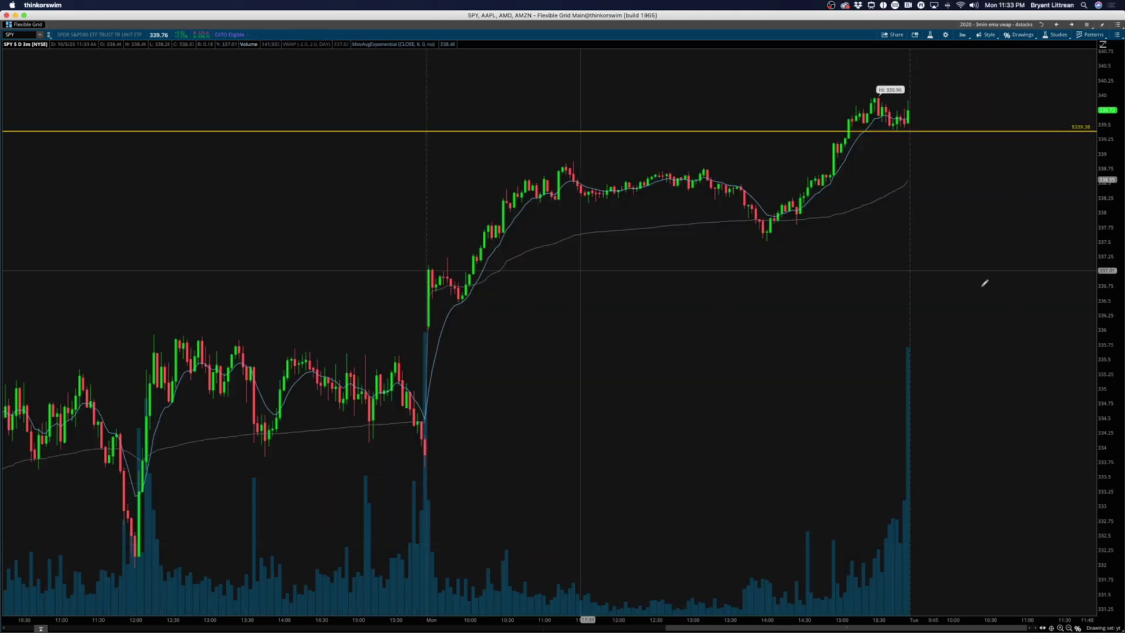
{"action": "left_click_drag", "start_coordinate": [1112, 315], "coordinate": [1116, 351]}
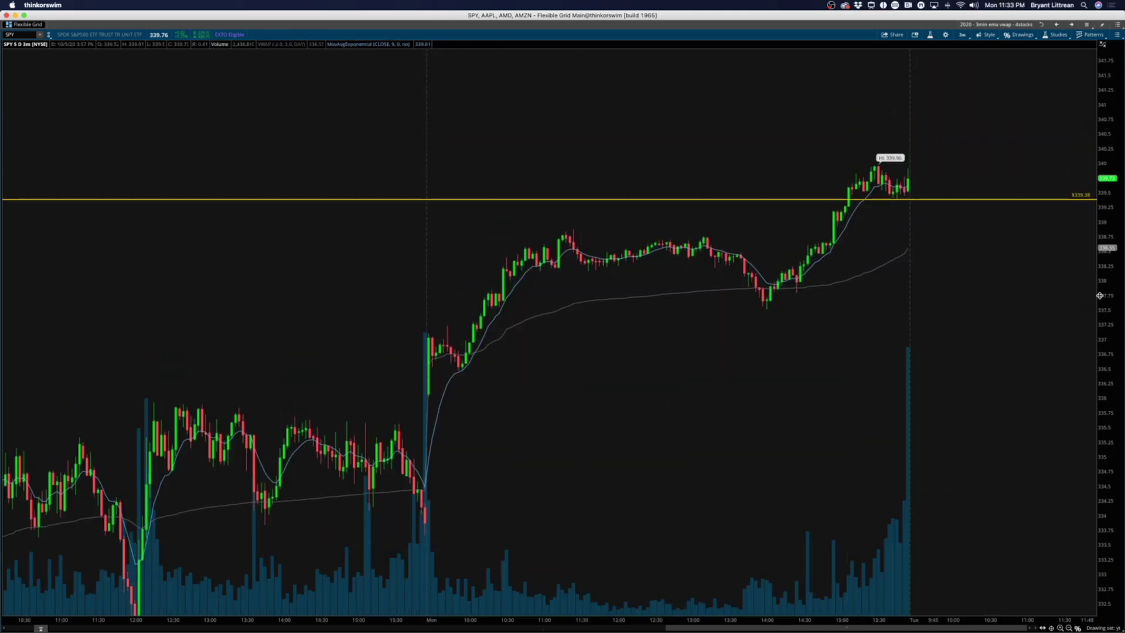
{"action": "left_click_drag", "start_coordinate": [1100, 296], "coordinate": [1107, 279]}
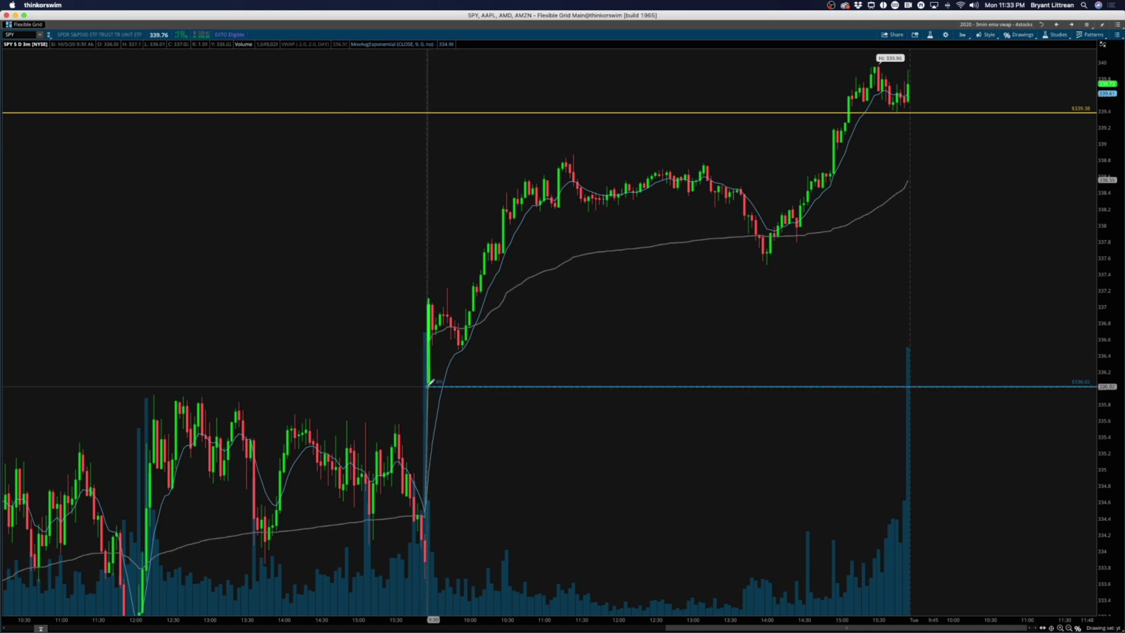
- Draw a Fibonacci retracement from Monday's 9:30 low to the early high, then widen the candles
{"action": "left_click_drag", "start_coordinate": [430, 384], "coordinate": [431, 297]}
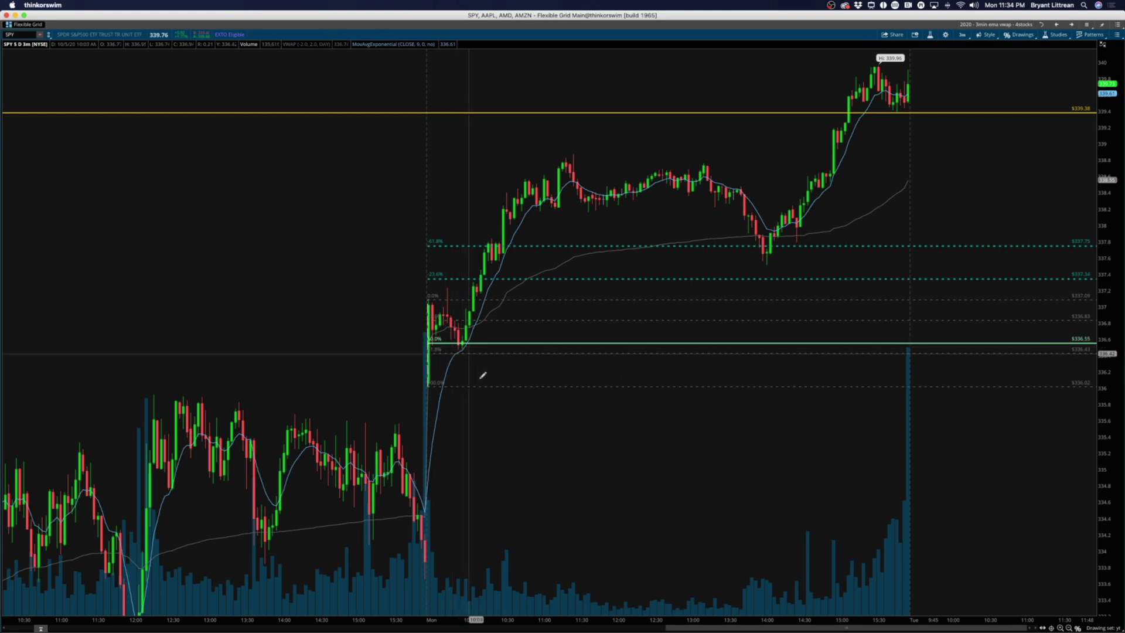
{"action": "left_click_drag", "start_coordinate": [556, 621], "coordinate": [475, 629]}
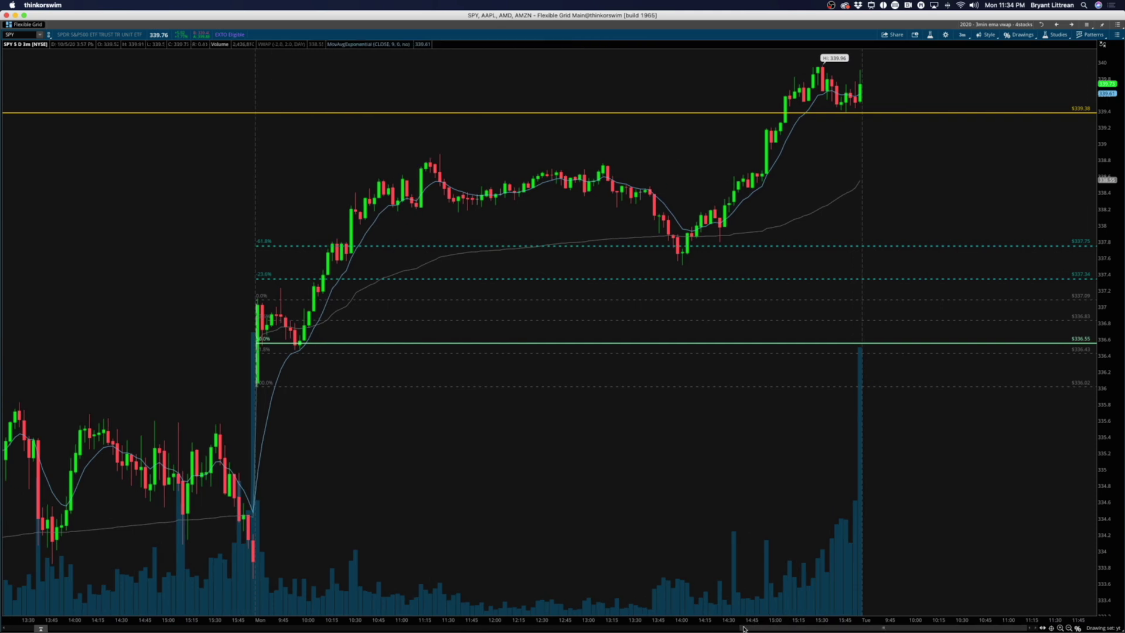
{"action": "left_click_drag", "start_coordinate": [743, 629], "coordinate": [706, 629]}
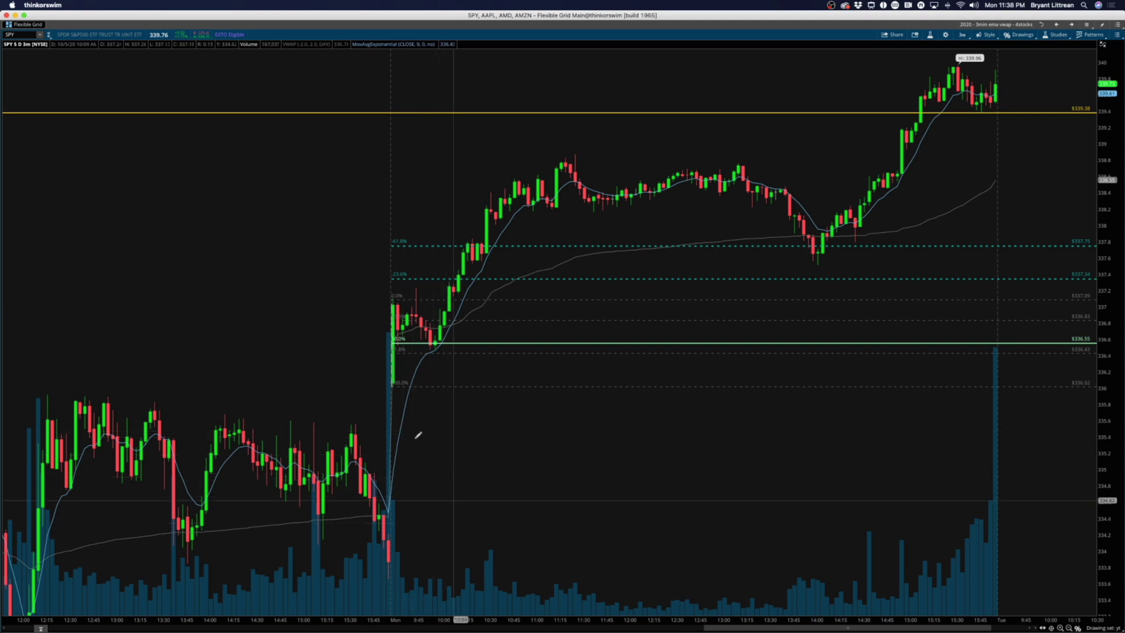
- Autozoom the chart out to show several days of 3-minute bars
{"action": "right_click", "coordinate": [315, 305]}
{"action": "left_click", "coordinate": [342, 313]}
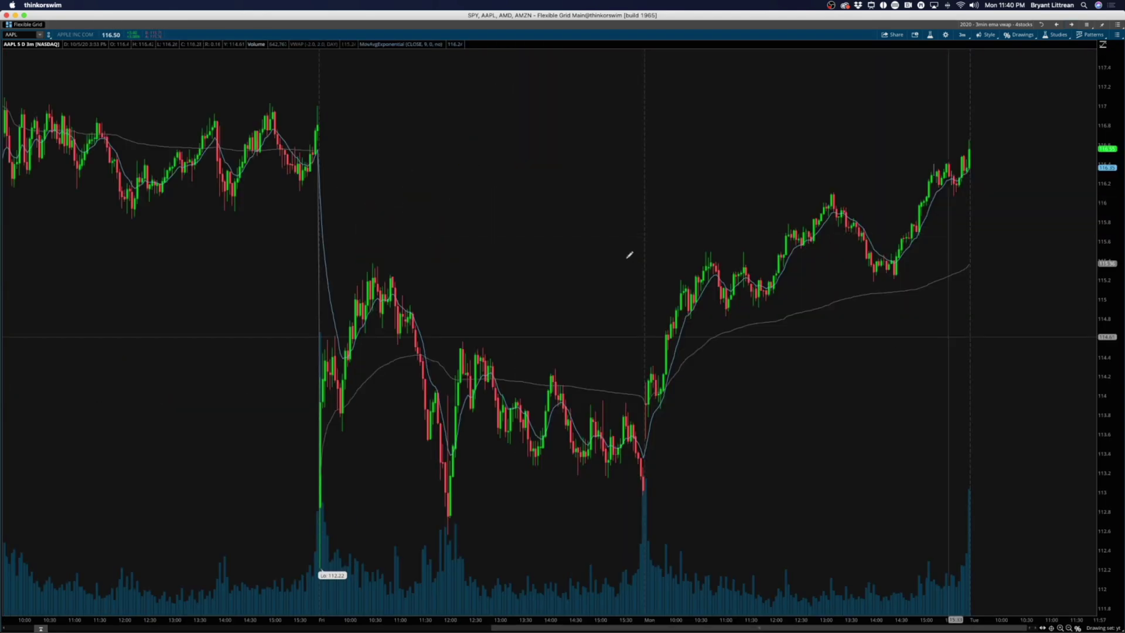
- Draw a trendline on AAPL from Friday's morning high, then zoom into Friday afternoon through Tuesday
{"action": "right_click", "coordinate": [572, 247]}
{"action": "left_click", "coordinate": [574, 262]}
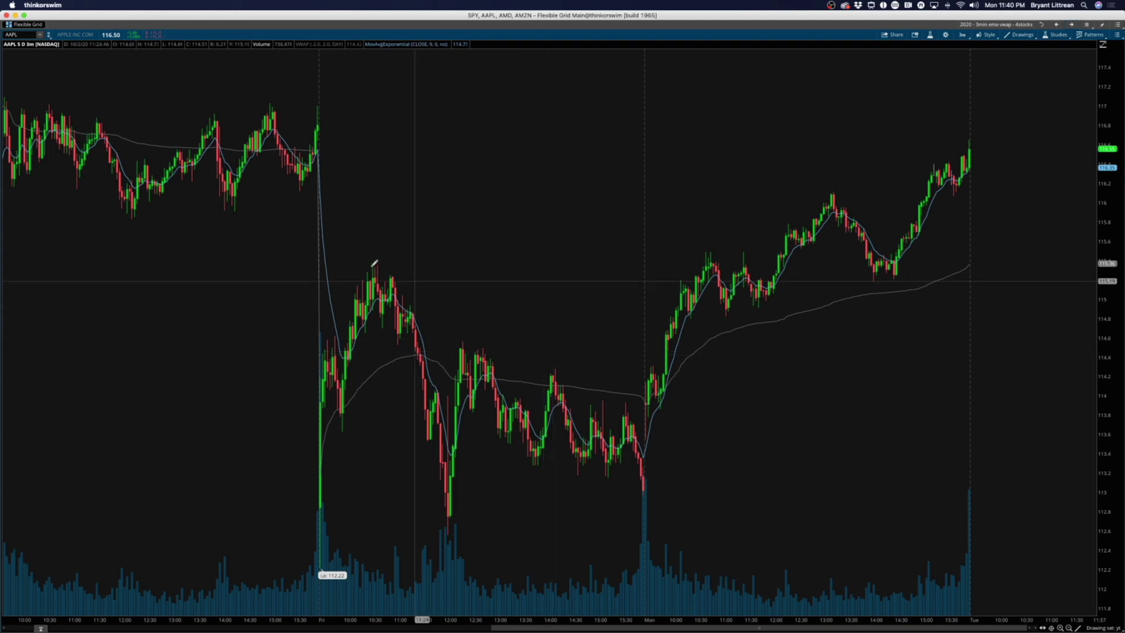
{"action": "left_click", "coordinate": [400, 273]}
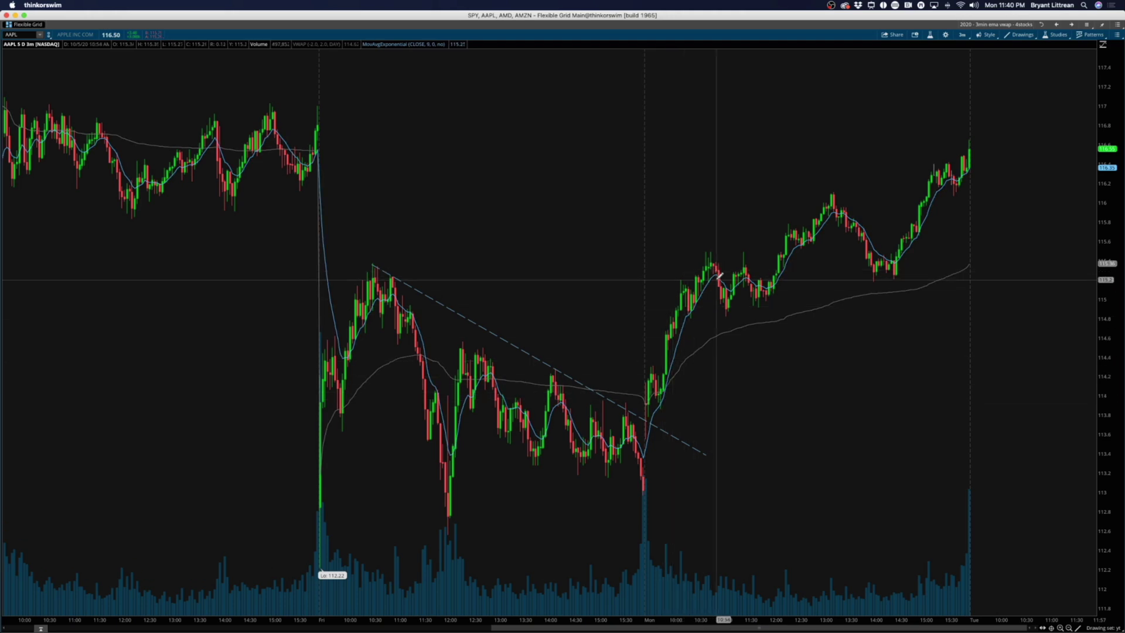
{"action": "left_click_drag", "start_coordinate": [1090, 309], "coordinate": [553, 310]}
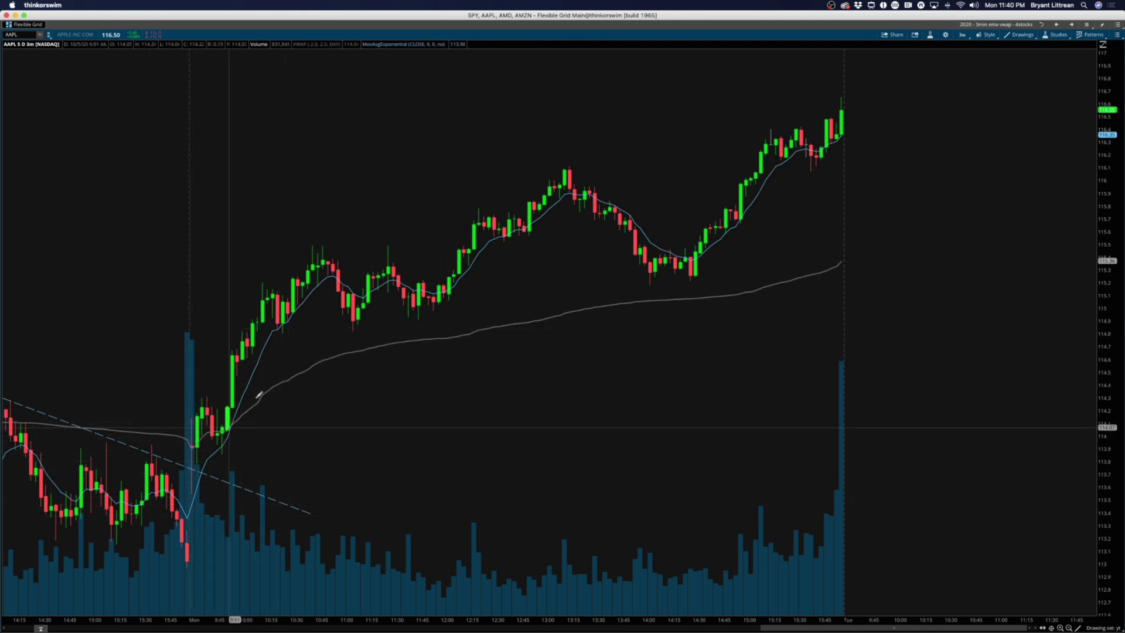
- Switch to AMD, autozoom out, and zoom into the span ending Tuesday
{"action": "left_click", "coordinate": [1076, 25]}
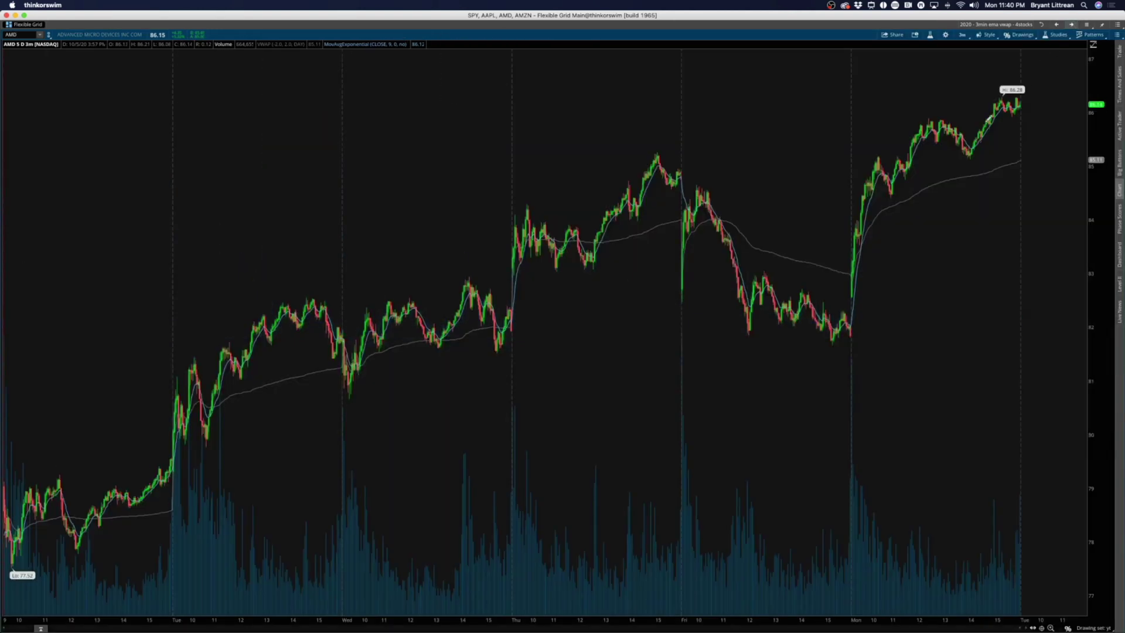
{"action": "left_click_drag", "start_coordinate": [621, 111], "coordinate": [1090, 249]}
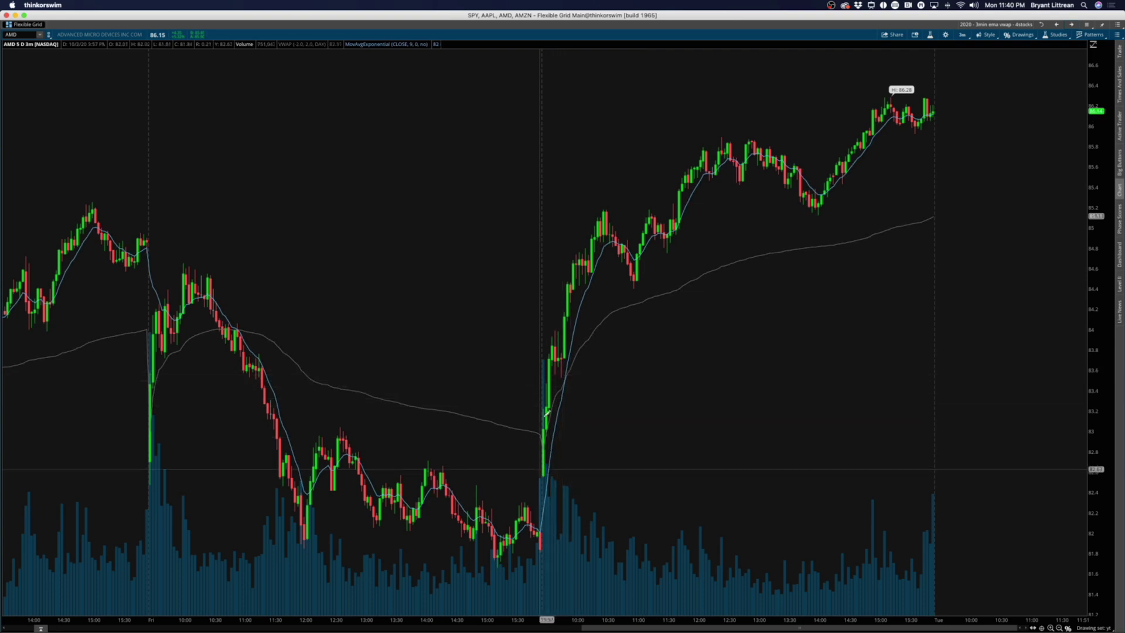
{"action": "right_click", "coordinate": [453, 283]}
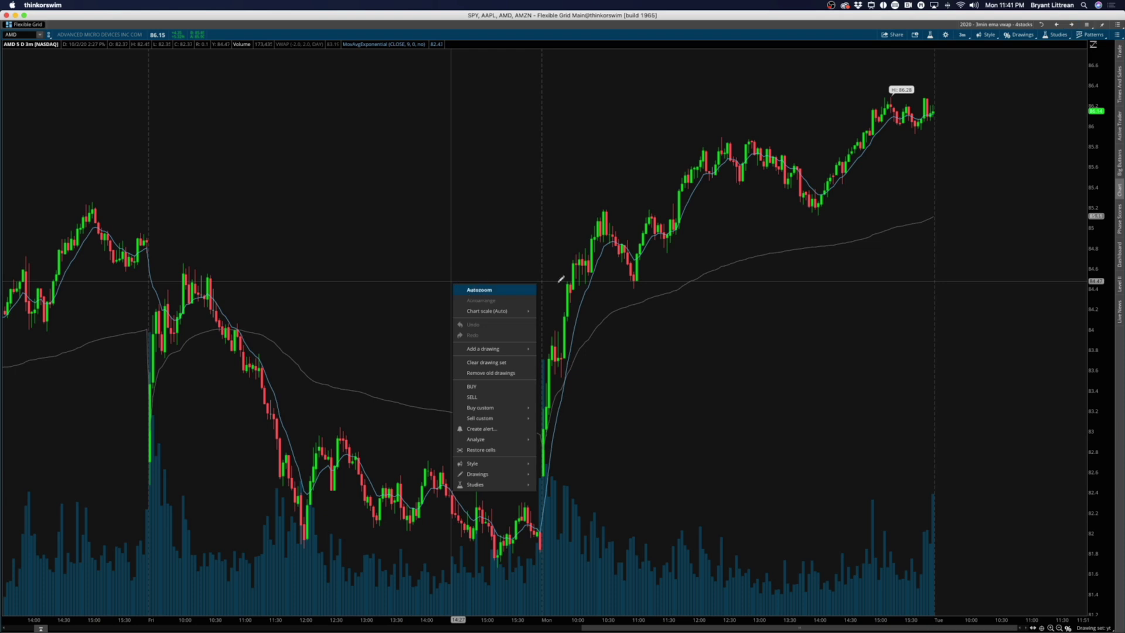
{"action": "left_click", "coordinate": [479, 290]}
{"action": "left_click_drag", "start_coordinate": [794, 181], "coordinate": [557, 242]}
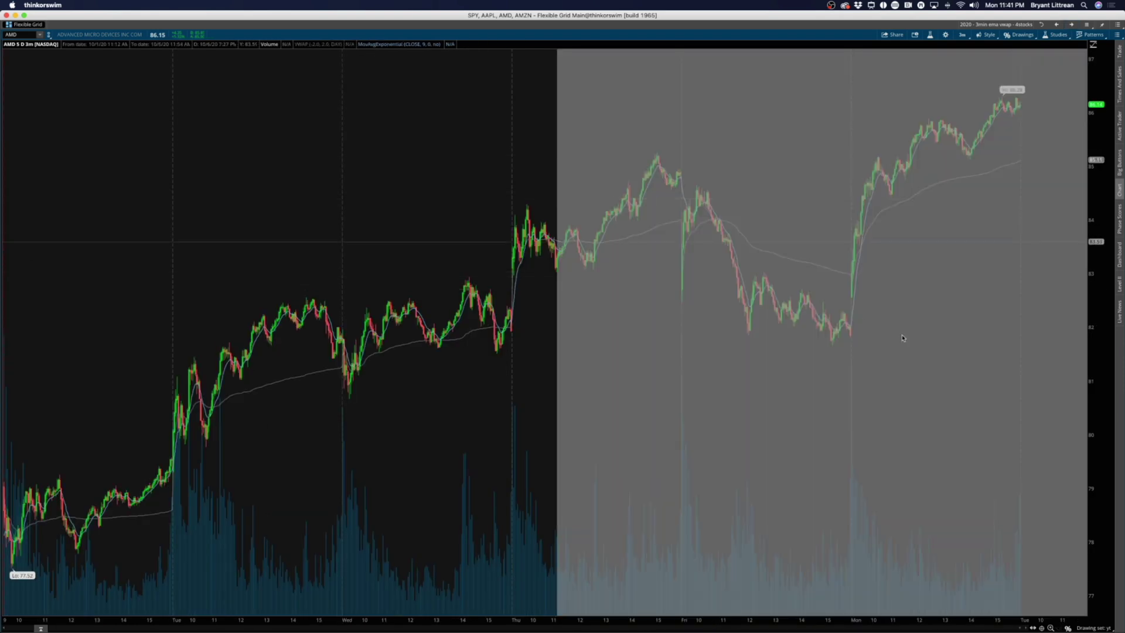
{"action": "left_click_drag", "start_coordinate": [552, 168], "coordinate": [553, 168]}
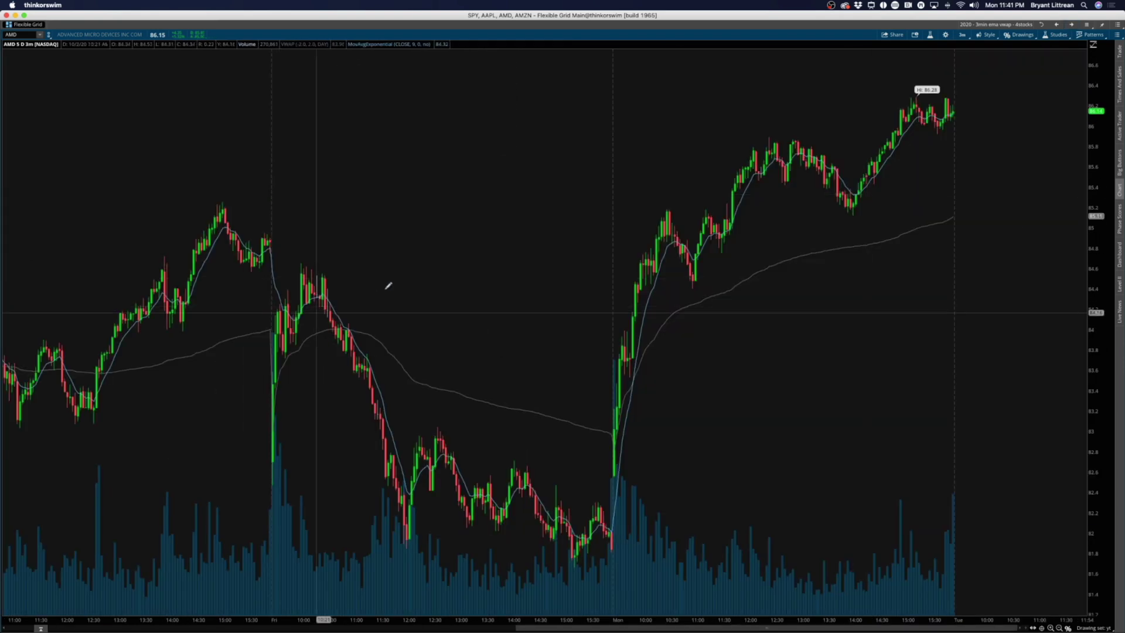
- Draw two descending trendlines from Friday's morning and afternoon highs, then zoom into Monday–Tuesday
{"action": "middle_click", "coordinate": [404, 258]}
{"action": "left_click", "coordinate": [417, 287]}
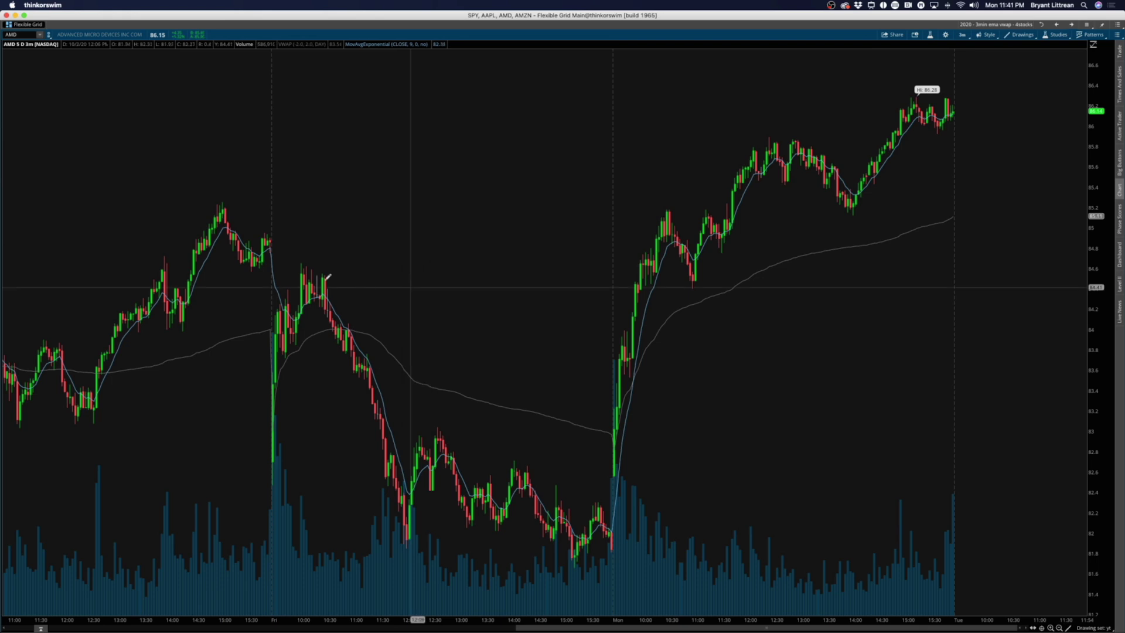
{"action": "left_click", "coordinate": [300, 265]}
{"action": "left_click", "coordinate": [691, 523]}
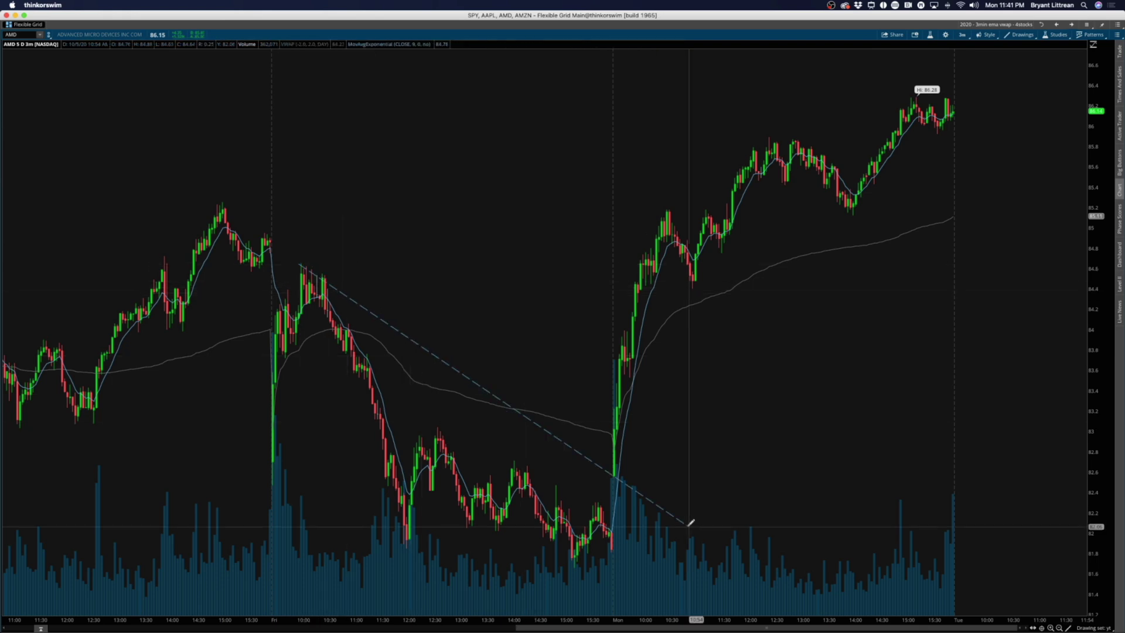
{"action": "left_click", "coordinate": [438, 430]}
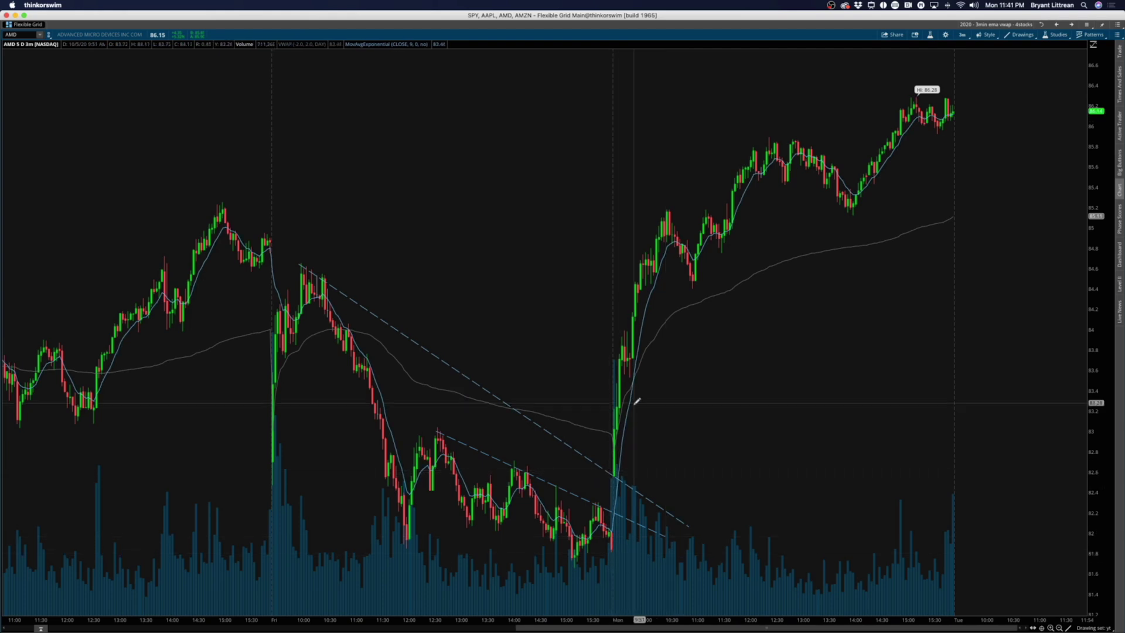
{"action": "mouse_move", "coordinate": [535, 339]}
{"action": "left_mouse_down"}
{"action": "mouse_move", "coordinate": [932, 455]}
{"action": "mouse_move", "coordinate": [1090, 463]}
{"action": "left_mouse_up"}
{"action": "left_click", "coordinate": [660, 347]}
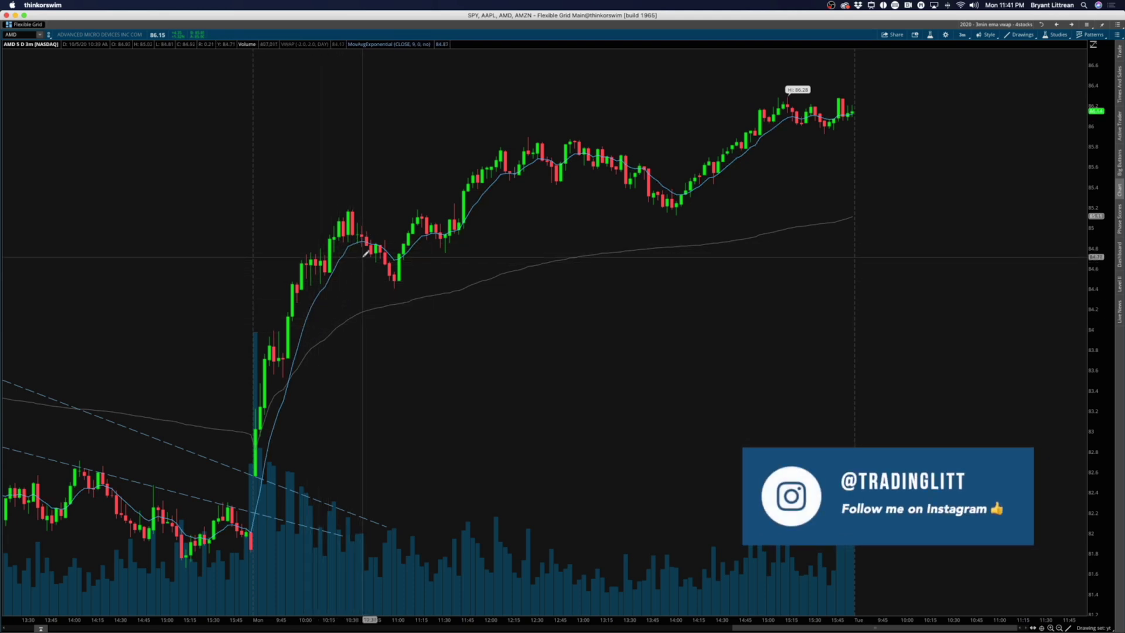
- Autozoom out, then zoom into Friday through Monday
{"action": "right_click", "coordinate": [448, 362]}
{"action": "left_click", "coordinate": [463, 375]}
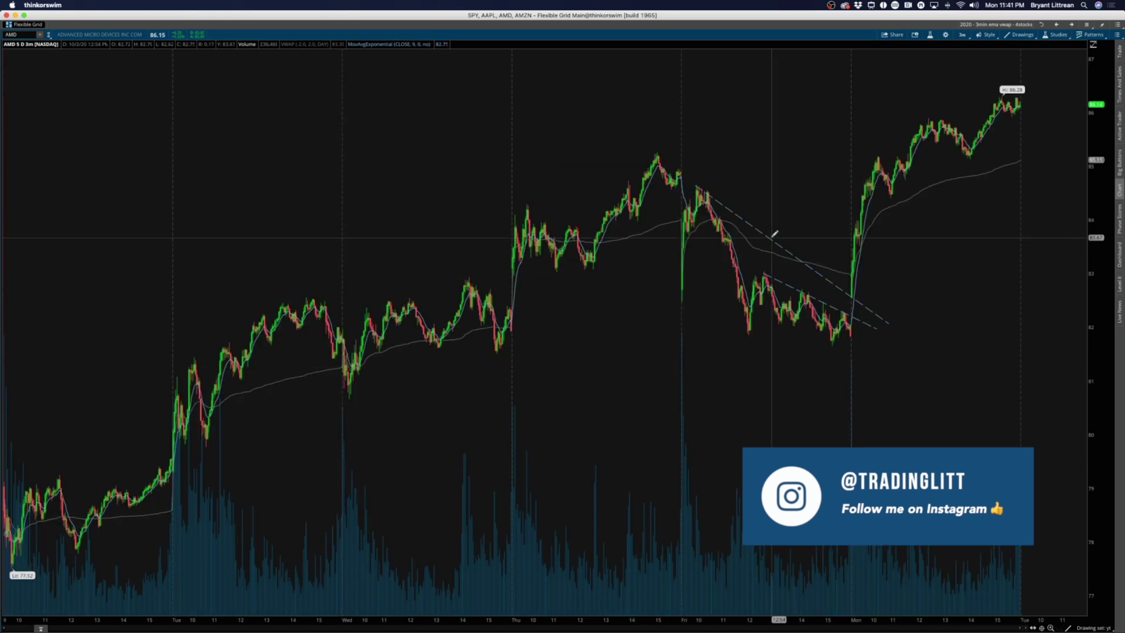
{"action": "left_click_drag", "start_coordinate": [677, 142], "coordinate": [1084, 237]}
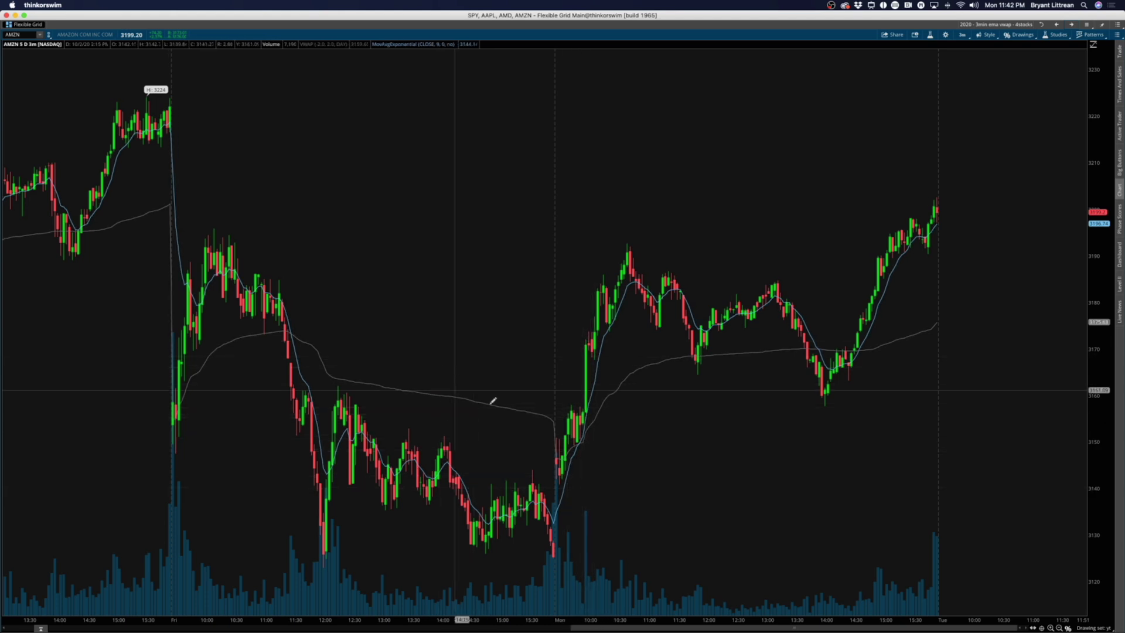
- Return to SPY and zoom into Friday afternoon through Tuesday morning
{"action": "left_click", "coordinate": [1072, 24]}
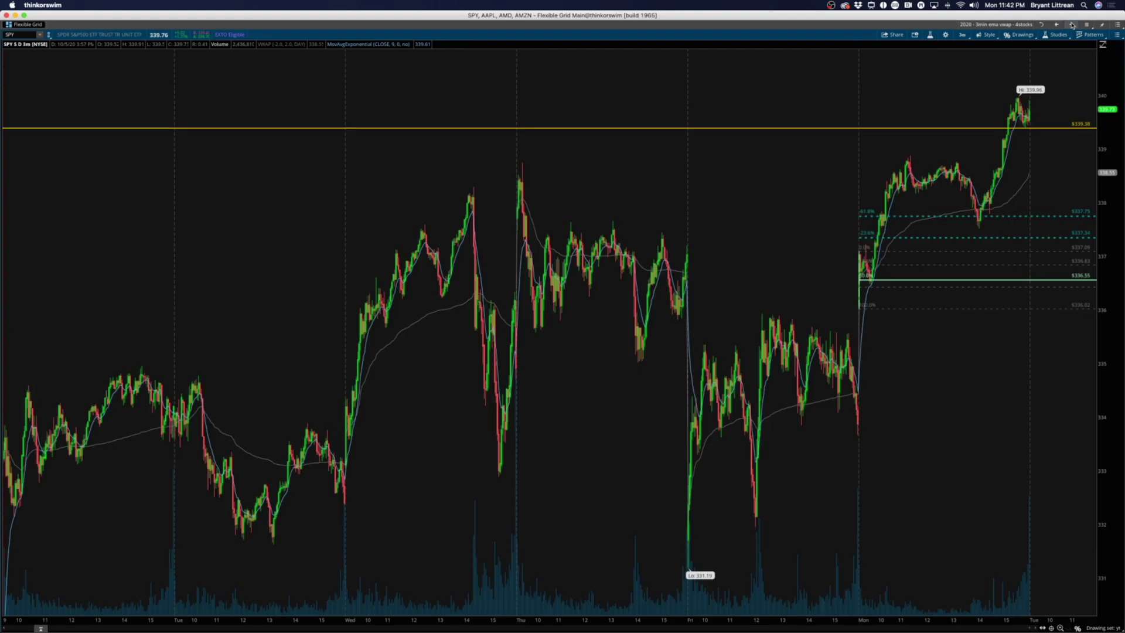
{"action": "scroll", "coordinate": [725, 174], "scroll_direction": "up", "scroll_amount": 3}
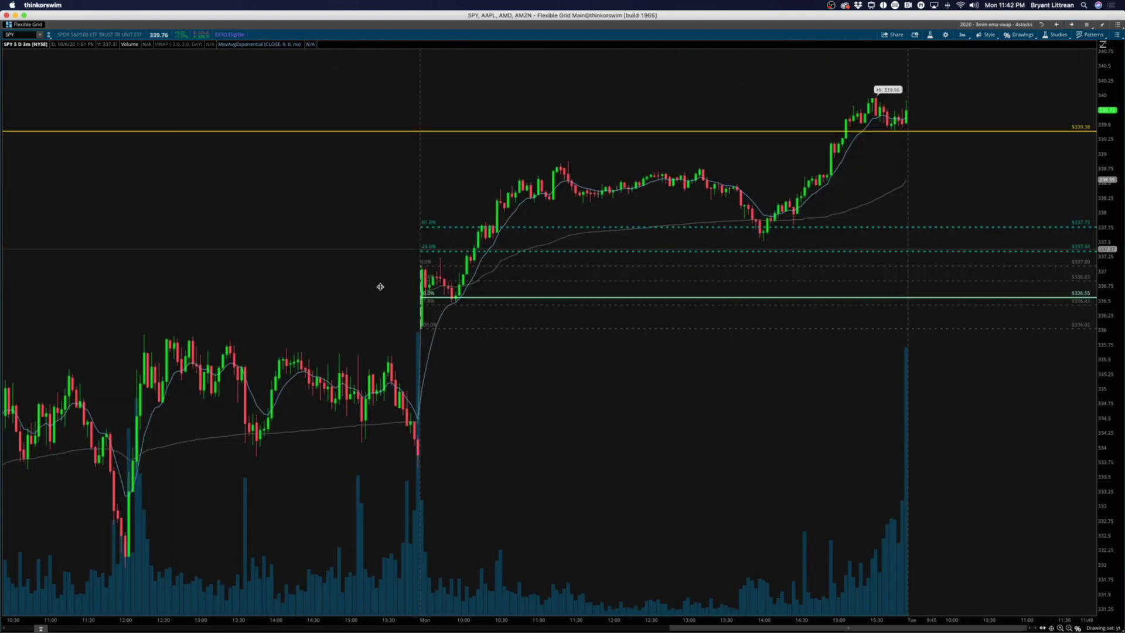
{"action": "left_click_drag", "start_coordinate": [277, 249], "coordinate": [1085, 293]}
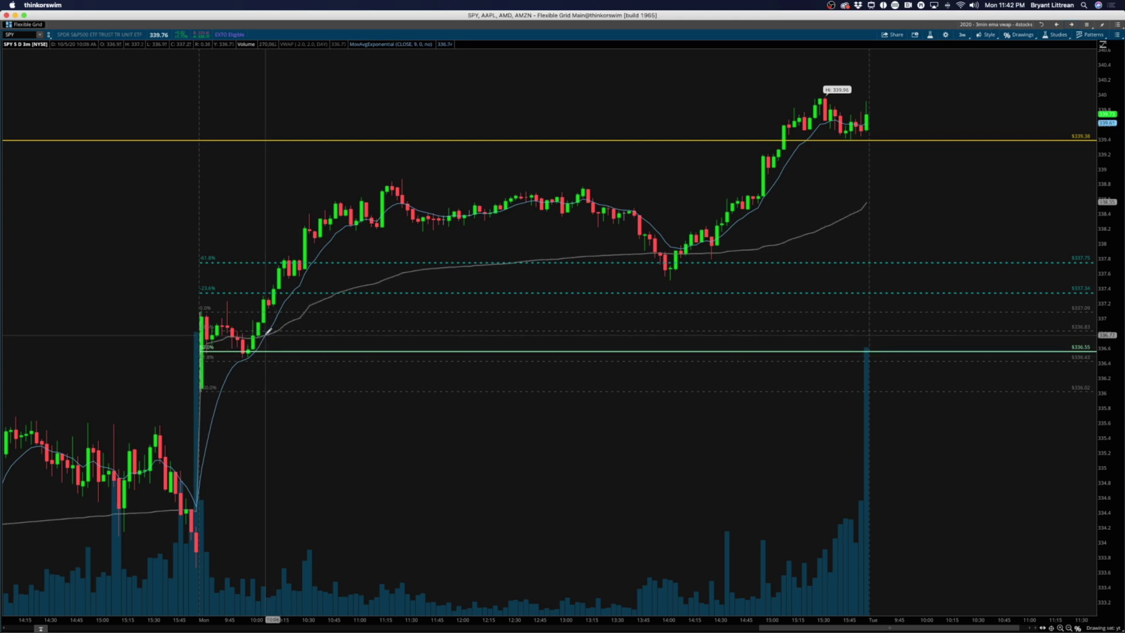
{"action": "scroll", "coordinate": [264, 204], "scroll_direction": "down", "scroll_amount": 2}
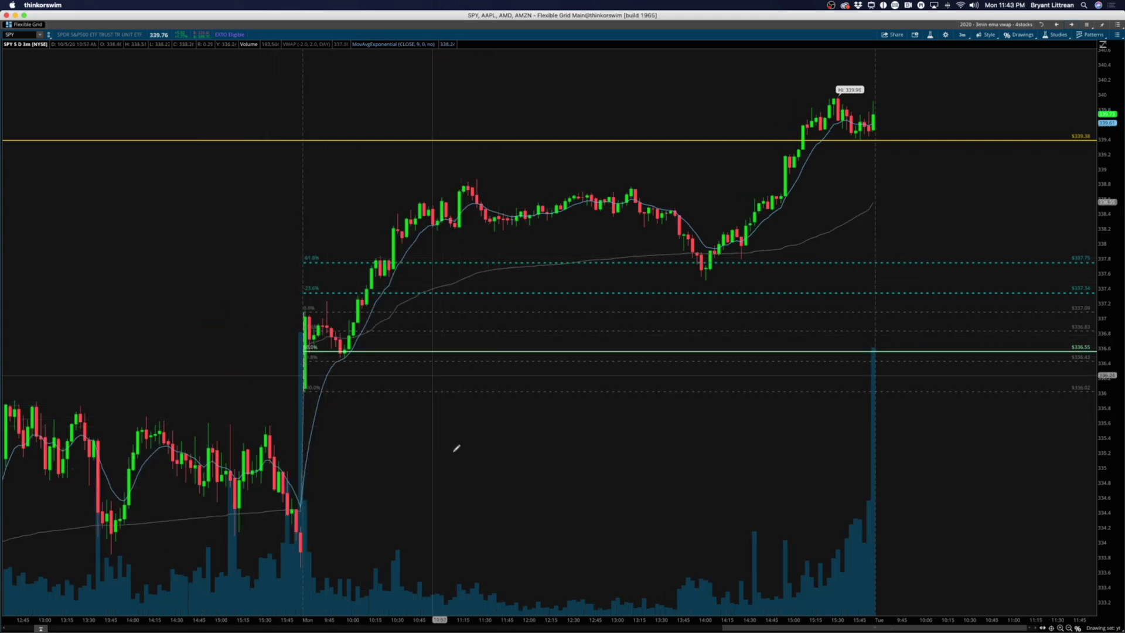
{"action": "right_click", "coordinate": [477, 424]}
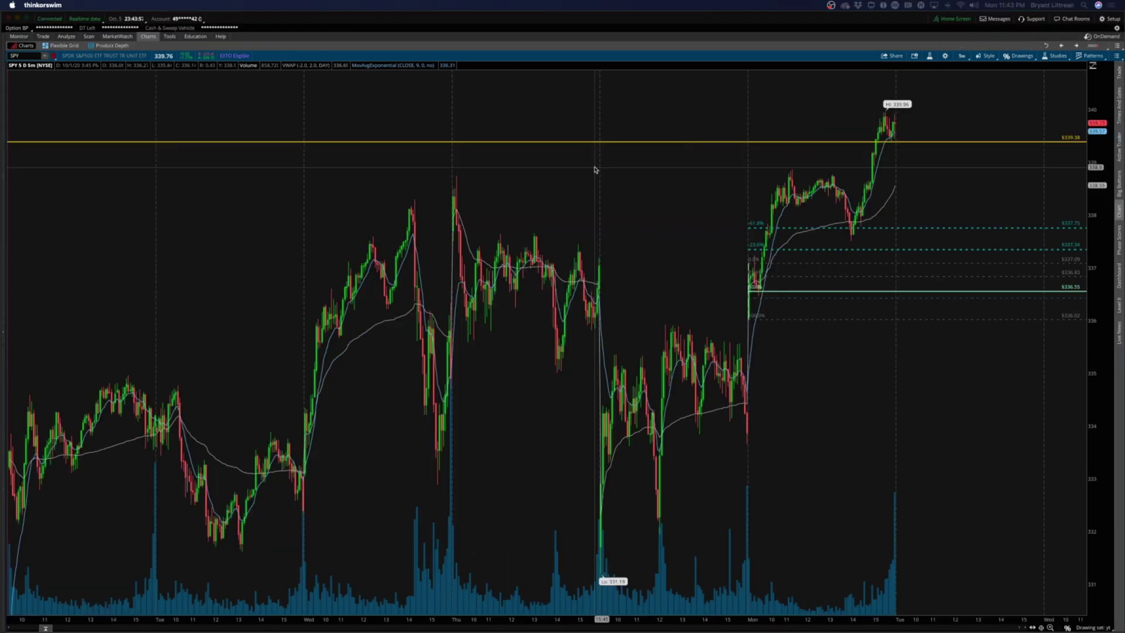
- Zoom in and stretch SPY's price scale, delete the Fibonacci retracement, and pan back toward Friday
{"action": "scroll", "coordinate": [1095, 226], "scroll_direction": "up", "scroll_amount": 3}
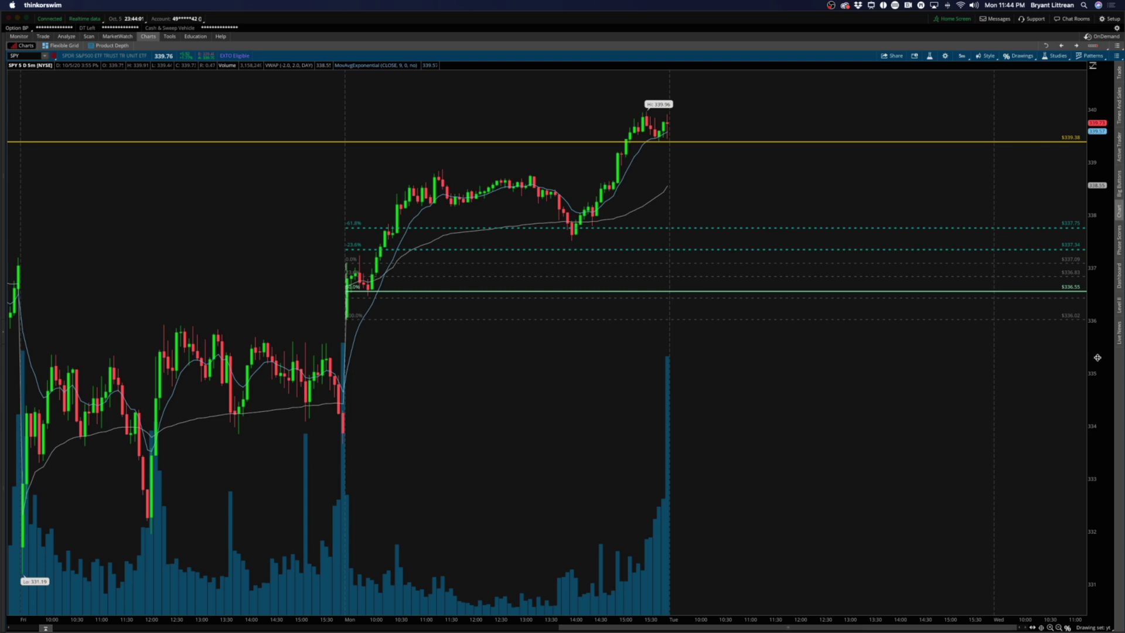
{"action": "left_click_drag", "start_coordinate": [1098, 358], "coordinate": [1097, 410]}
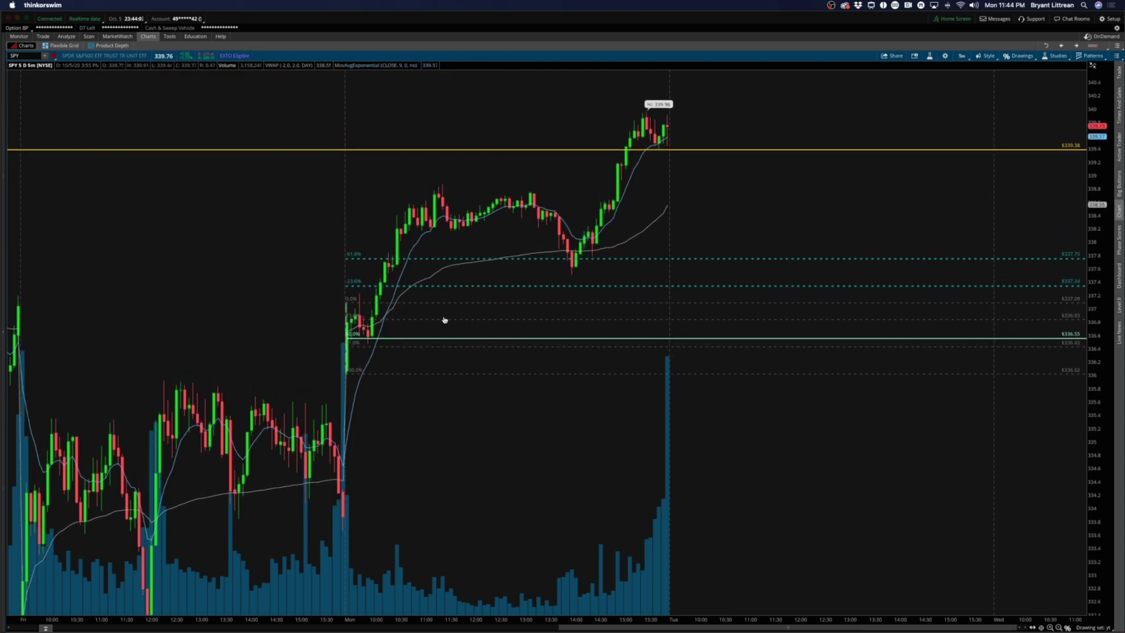
{"action": "right_click", "coordinate": [389, 338]}
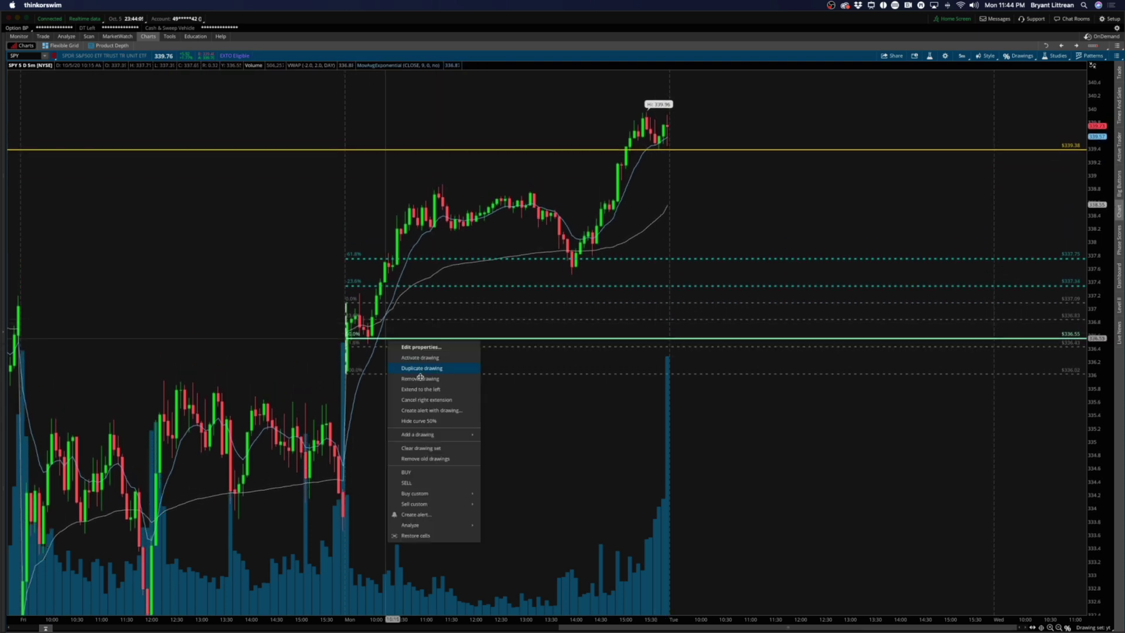
{"action": "left_click", "coordinate": [421, 378]}
{"action": "scroll", "coordinate": [329, 301], "scroll_direction": "left", "scroll_amount": 3}
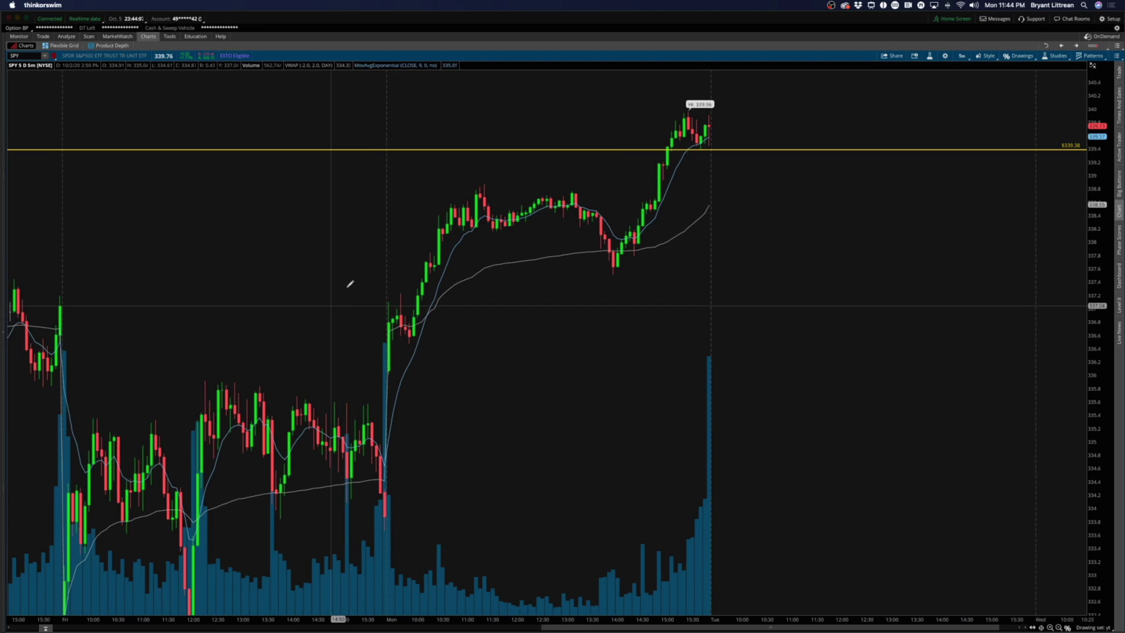
{"action": "scroll", "coordinate": [350, 284], "scroll_direction": "left", "scroll_amount": 2}
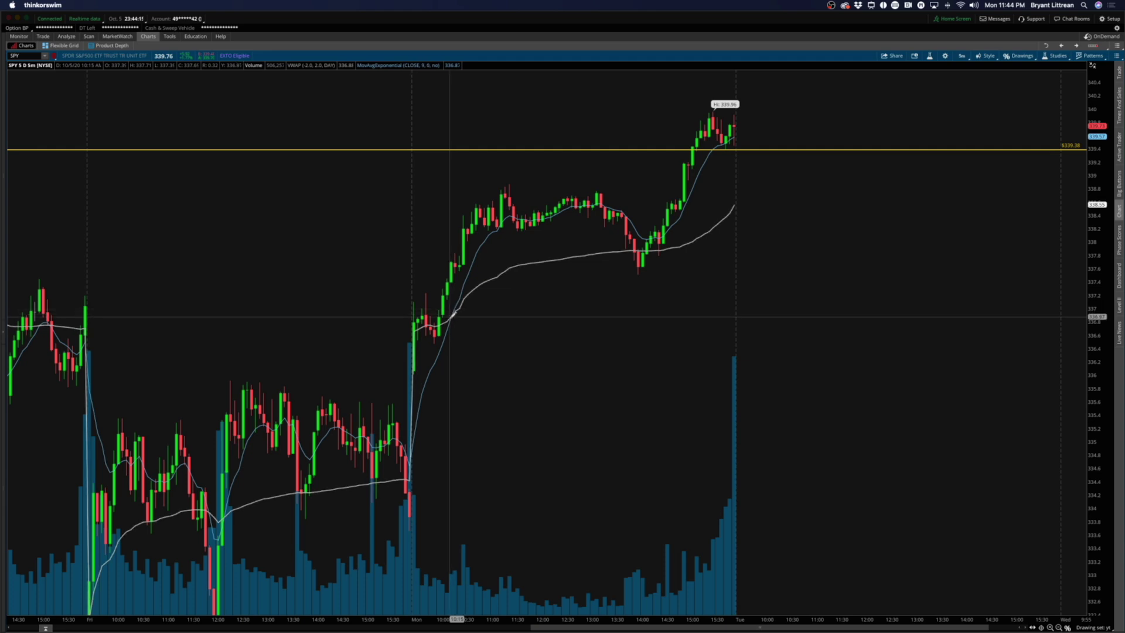
{"action": "scroll", "coordinate": [523, 354], "scroll_direction": "left", "scroll_amount": 2}
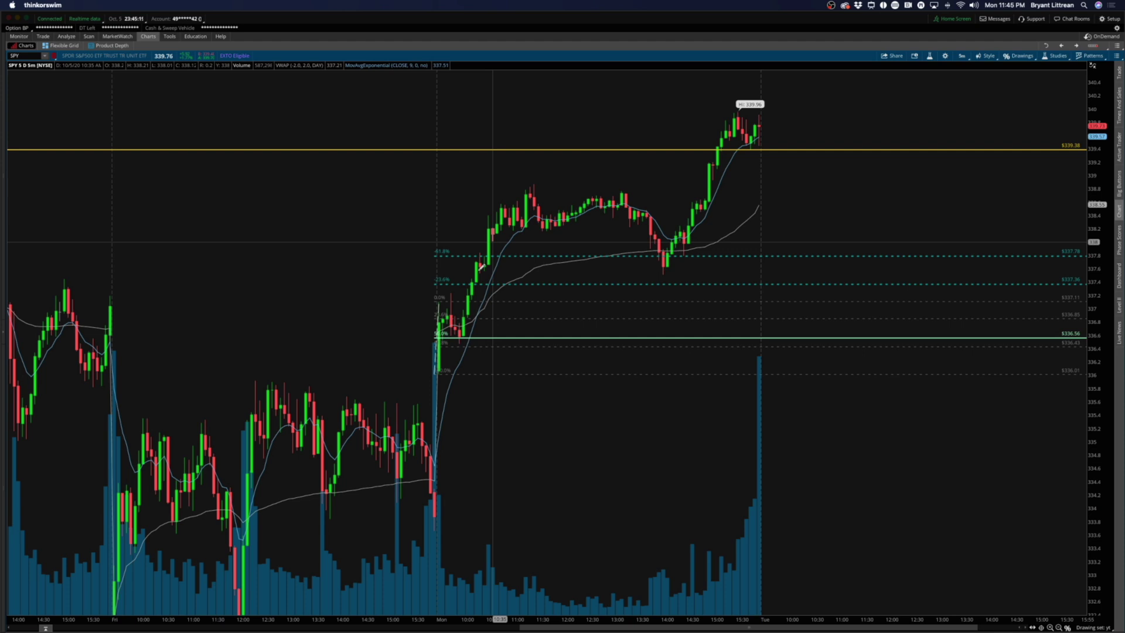
- Hide the studies through the chart Style settings and cancel a stray marked zone
{"action": "left_click", "coordinate": [984, 55]}
{"action": "left_click", "coordinate": [944, 150]}
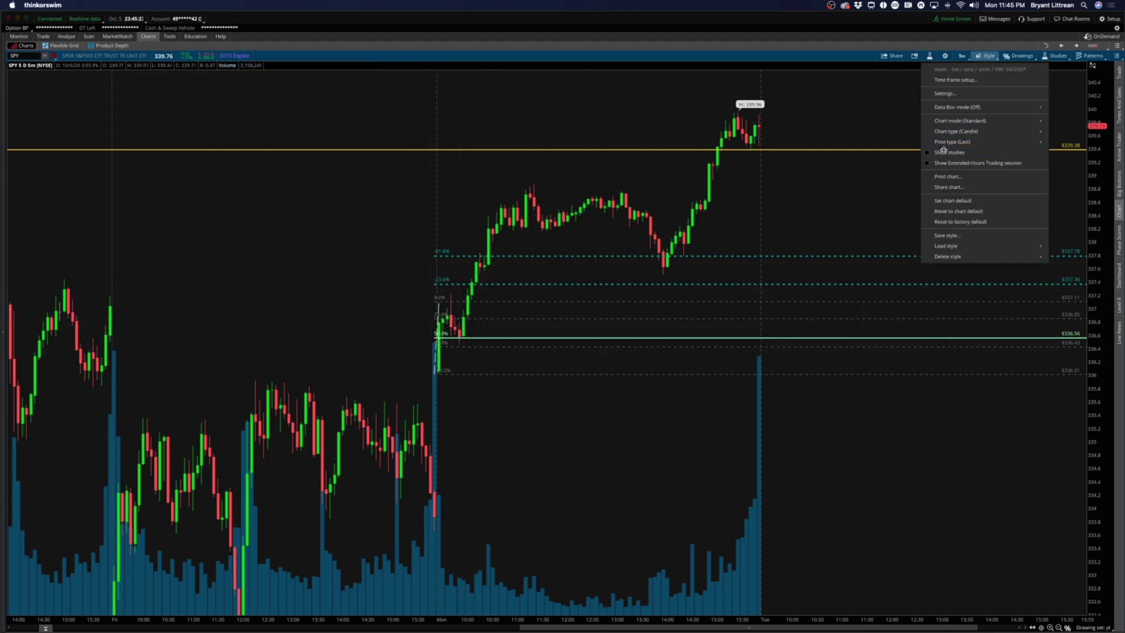
{"action": "left_click", "coordinate": [618, 75]}
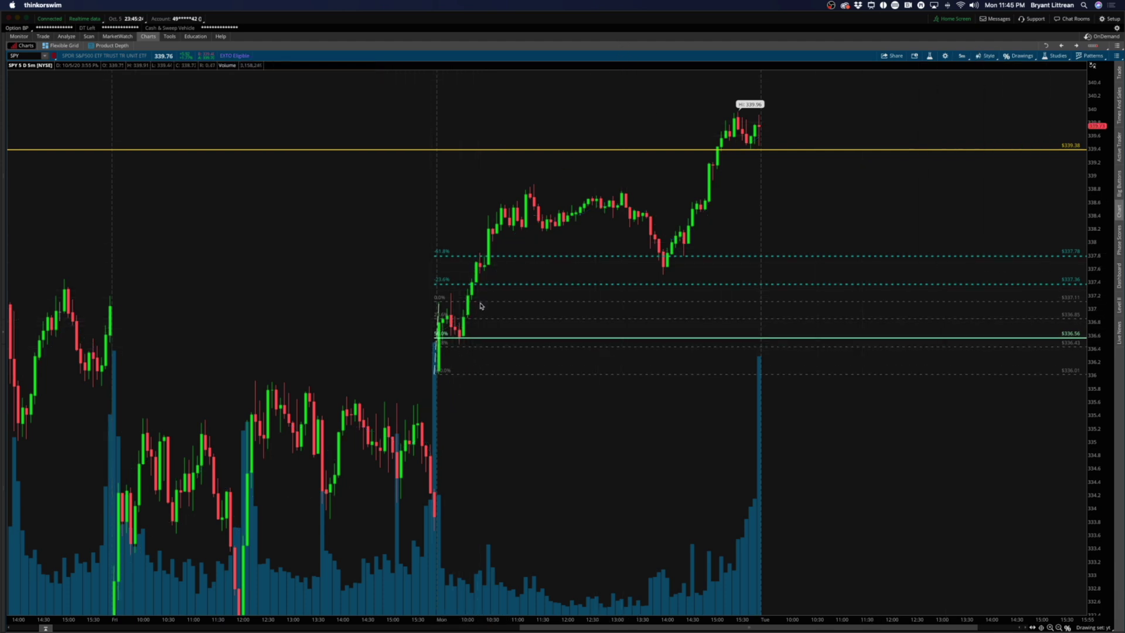
{"action": "left_click", "coordinate": [314, 301]}
{"action": "key", "text": "Escape"}
- Zoom into Monday's session, then bring the Flexible Grid SPY window forward
{"action": "left_click", "coordinate": [335, 101]}
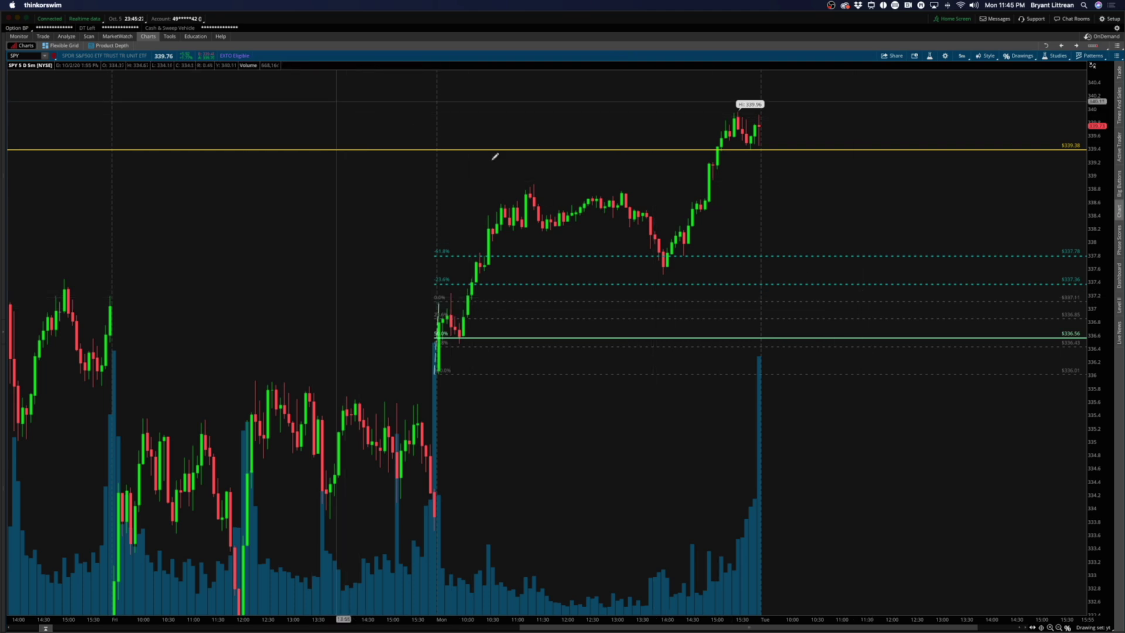
{"action": "left_click", "coordinate": [920, 528]}
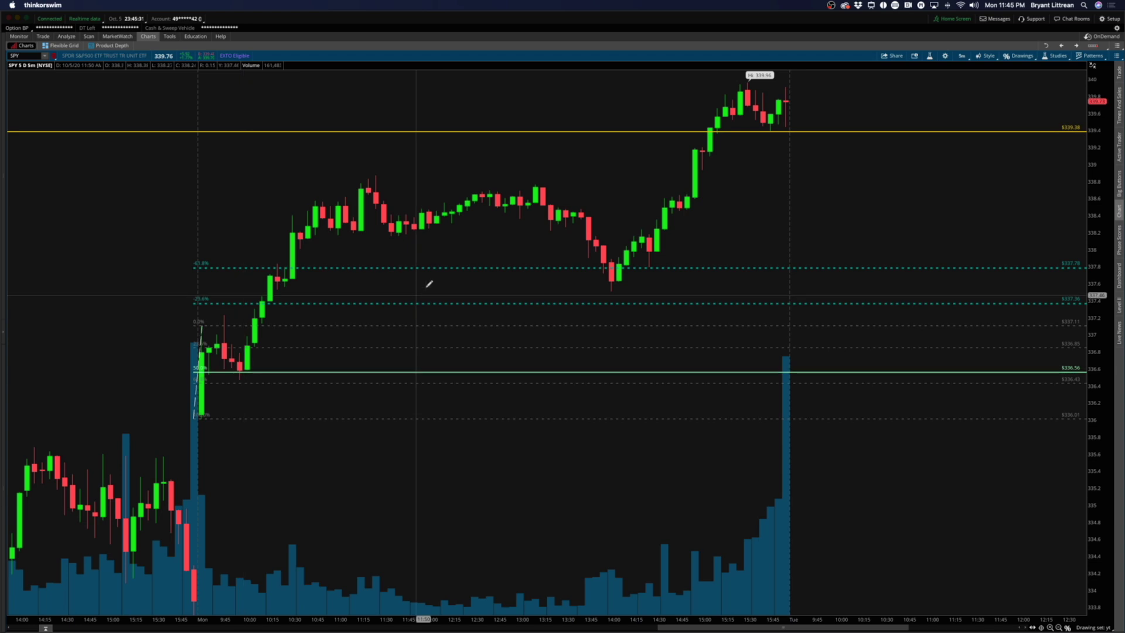
{"action": "key", "text": "ctrl+Up"}
{"action": "left_click", "coordinate": [610, 331]}
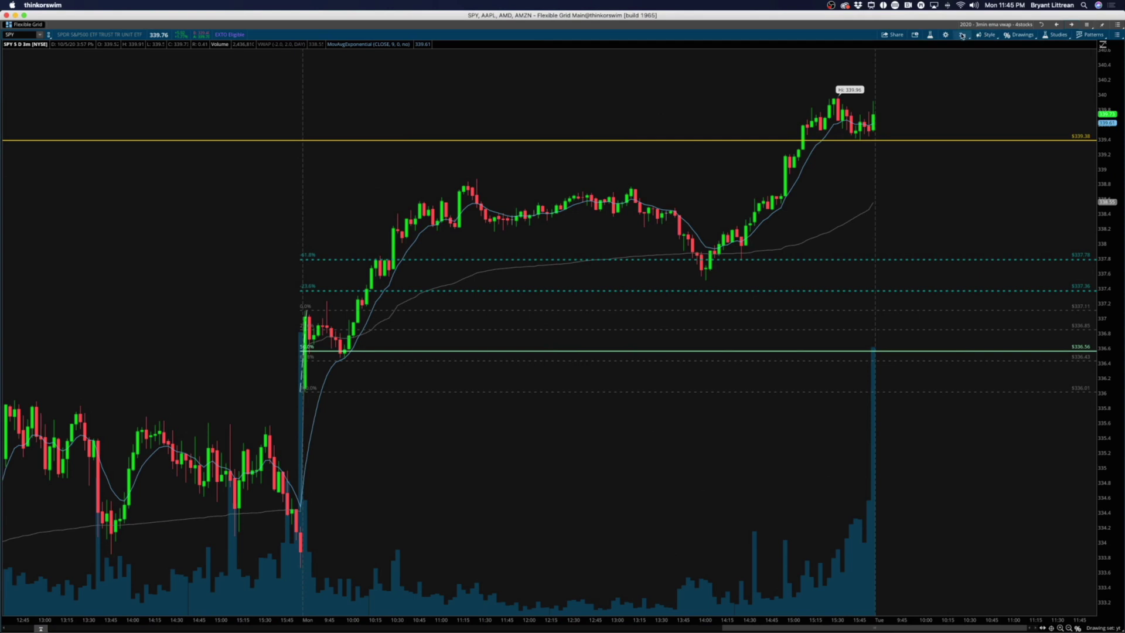
- Remove SPY's Fibonacci retracement and show the extended-hours trading session
{"action": "right_click", "coordinate": [394, 350]}
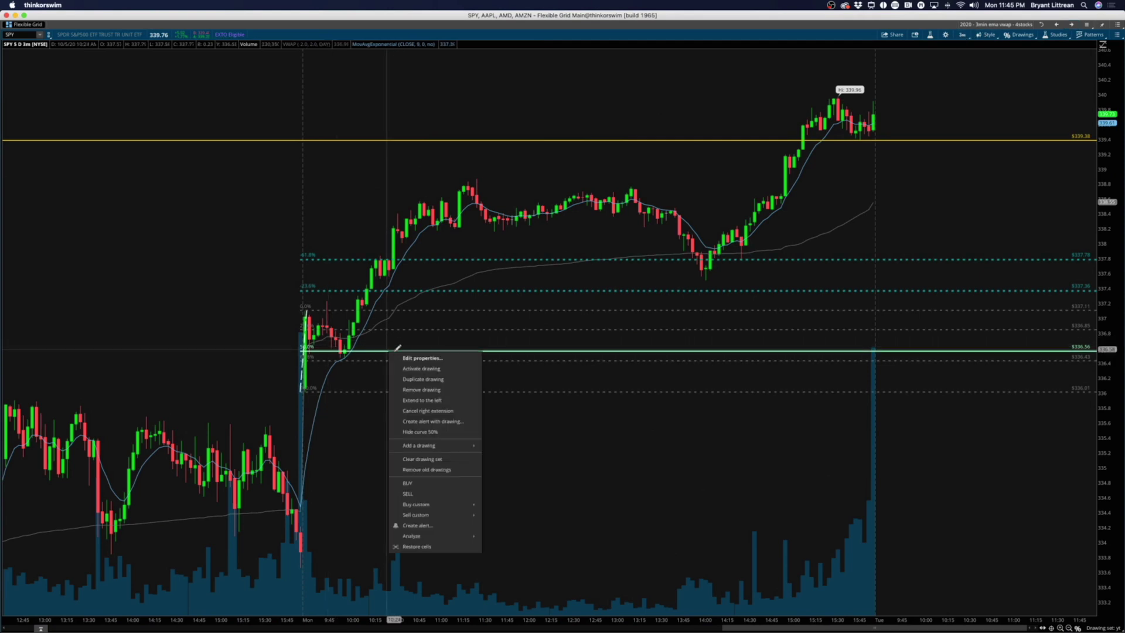
{"action": "left_click", "coordinate": [427, 390]}
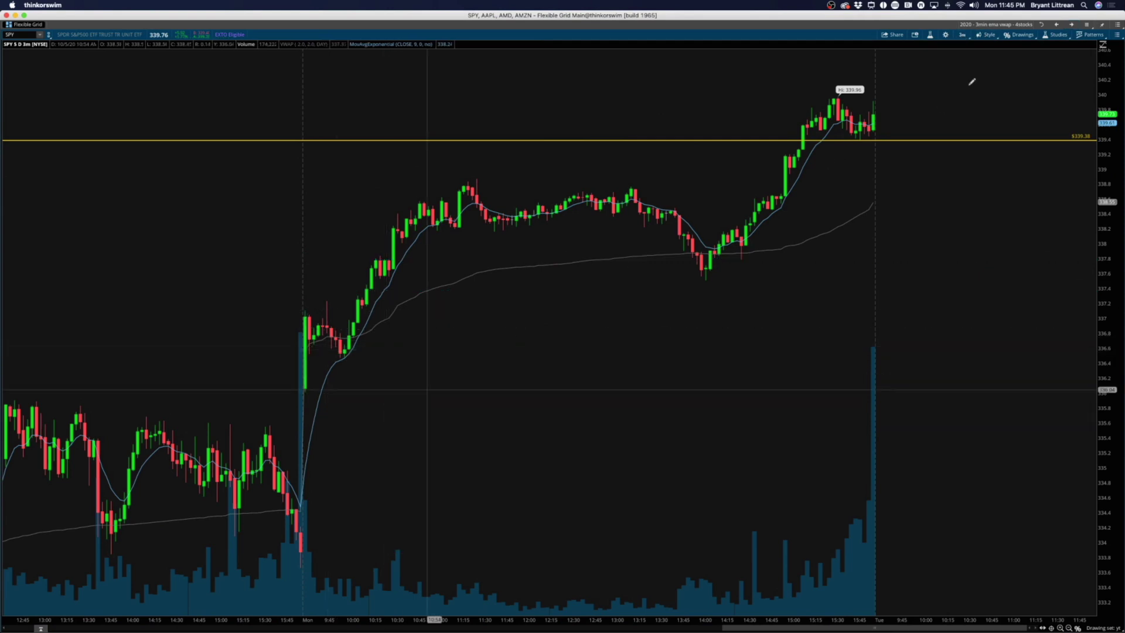
{"action": "left_click", "coordinate": [986, 35]}
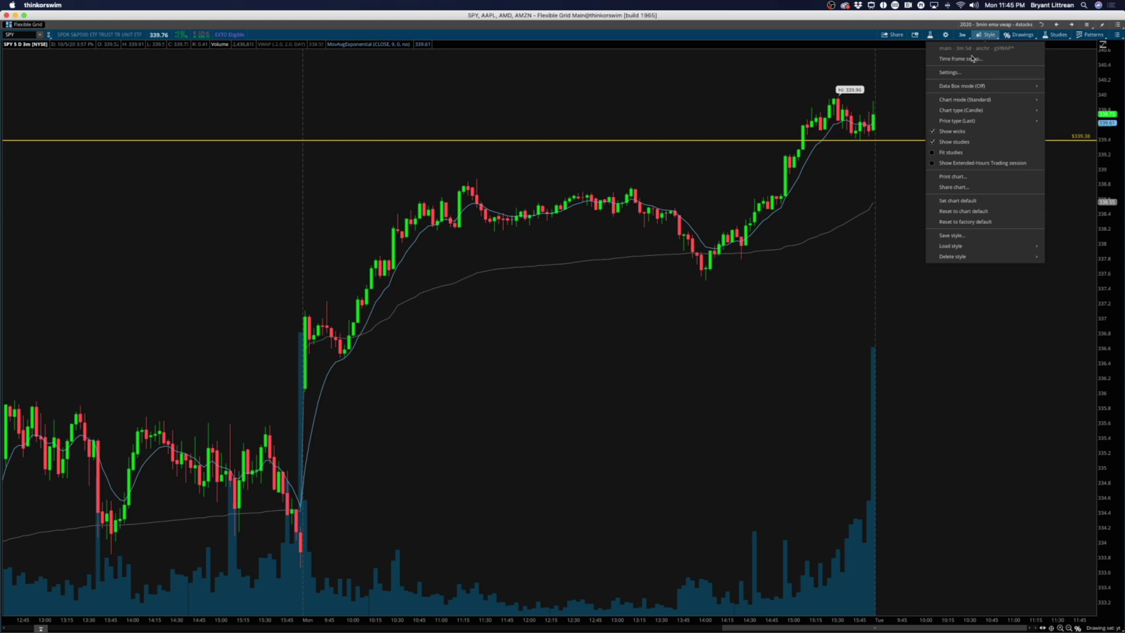
{"action": "left_click", "coordinate": [933, 165]}
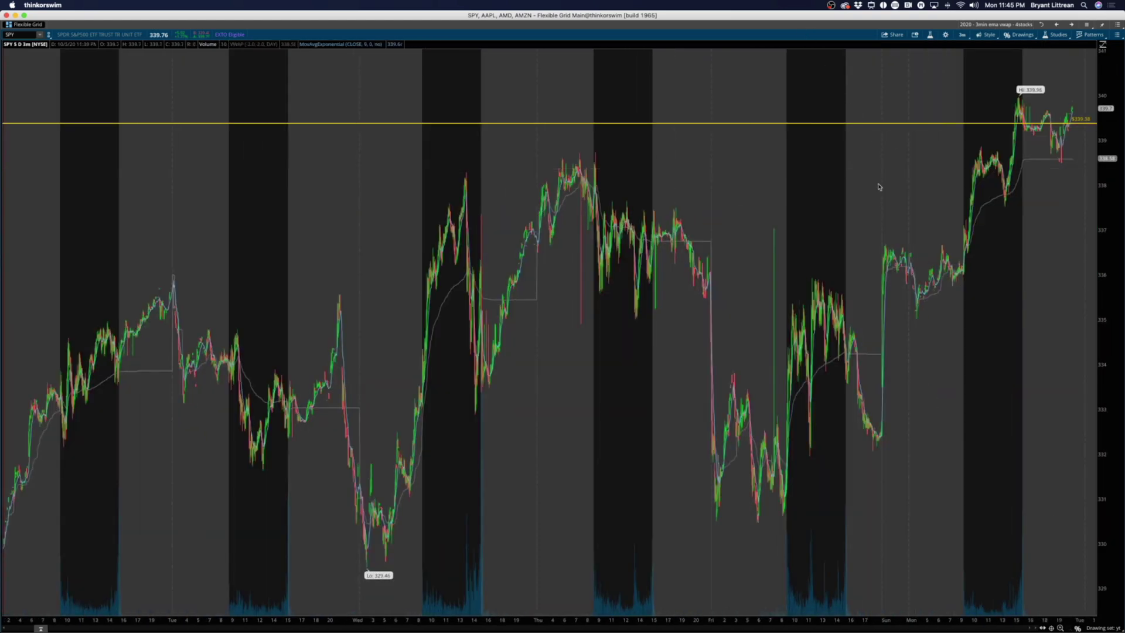
- Draw a horizontal premarket-high line at 336.66 across the chart
{"action": "scroll", "coordinate": [1106, 232], "scroll_direction": "up", "scroll_amount": 3}
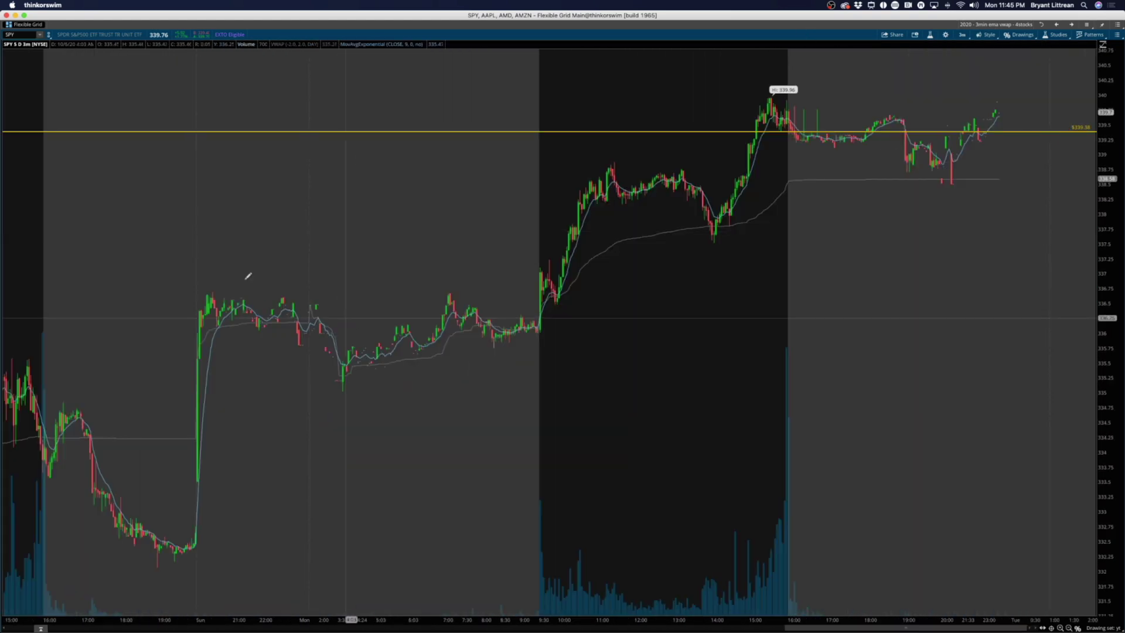
{"action": "right_click", "coordinate": [286, 245]}
{"action": "left_click", "coordinate": [306, 266]}
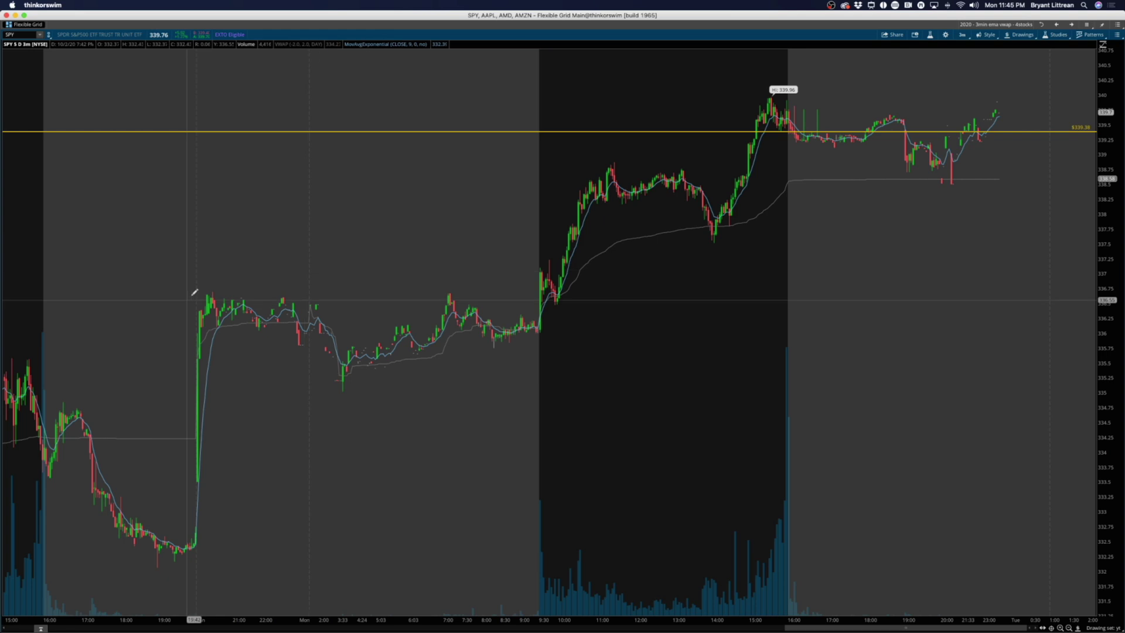
{"action": "left_click_drag", "start_coordinate": [237, 294], "coordinate": [626, 293]}
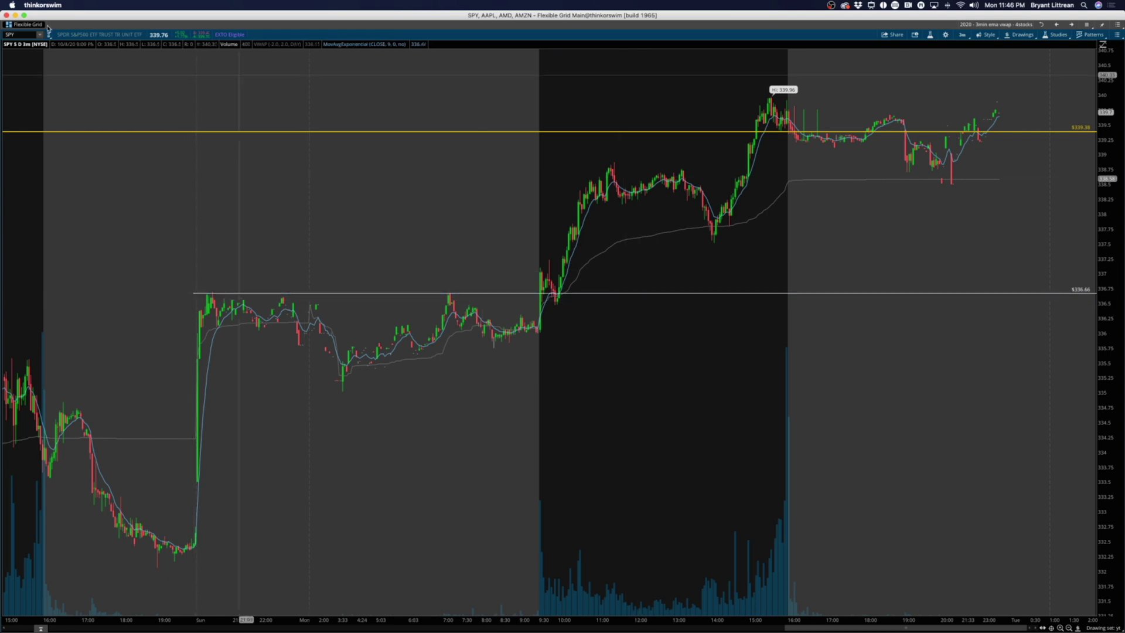
- Load the AMD chart by entering AMD as the symbol
{"action": "left_click", "coordinate": [21, 36]}
{"action": "type", "text": "AMD"}
{"action": "key", "text": "Return"}
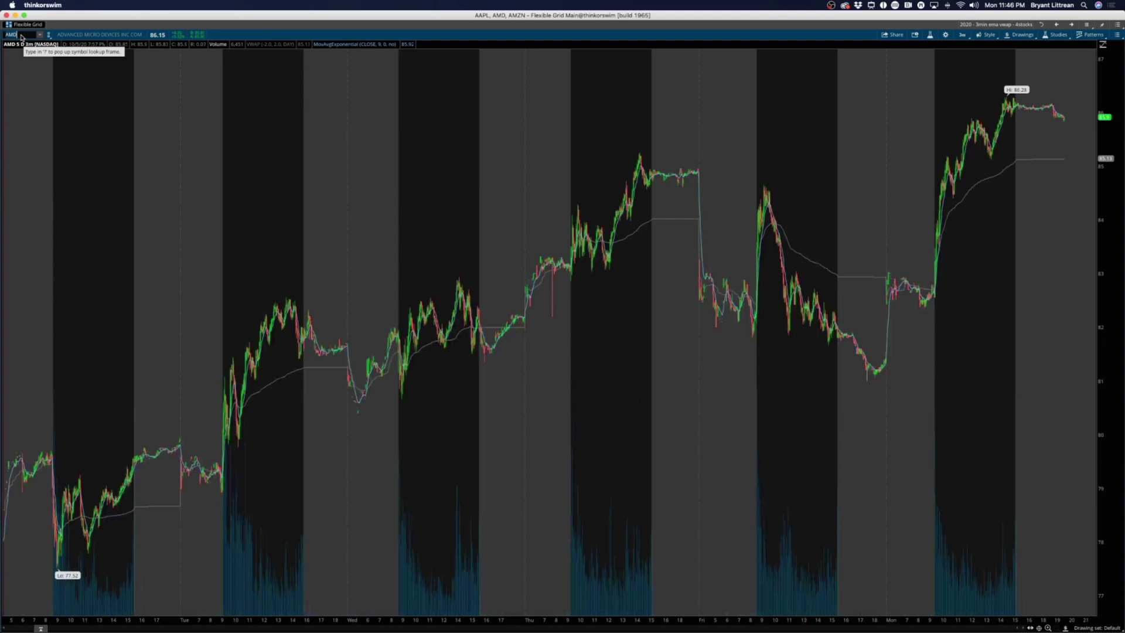
- Zoom in on the AMD chart, then switch the grid chart to AMZN
{"action": "scroll", "coordinate": [944, 262], "scroll_direction": "up", "scroll_amount": 3}
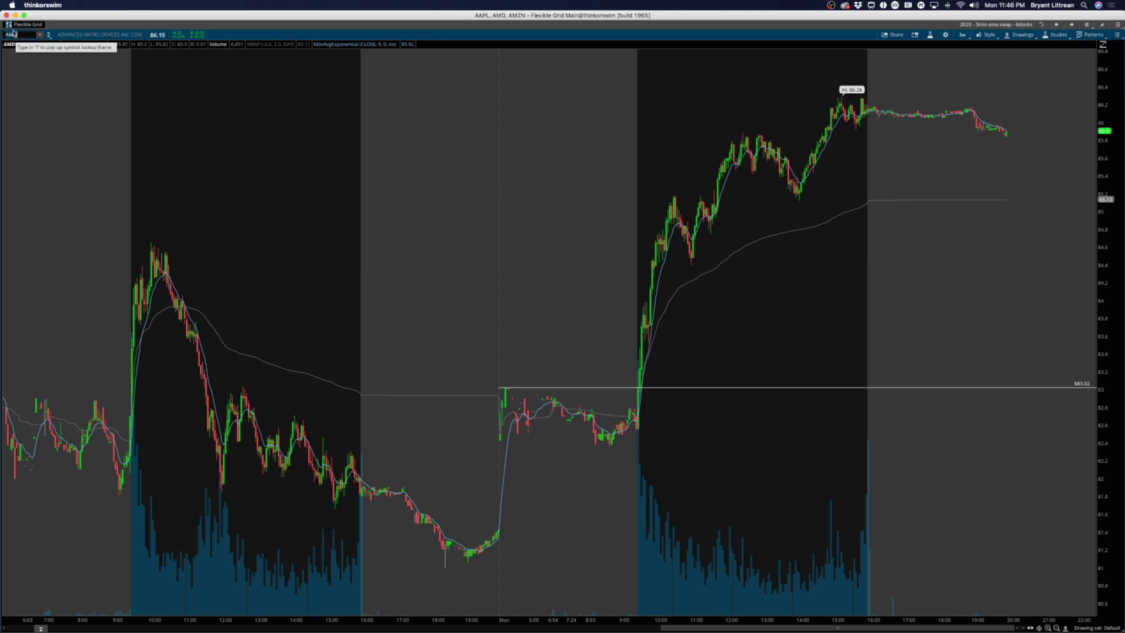
{"action": "type", "text": "ZN"}
{"action": "key", "text": "Return"}
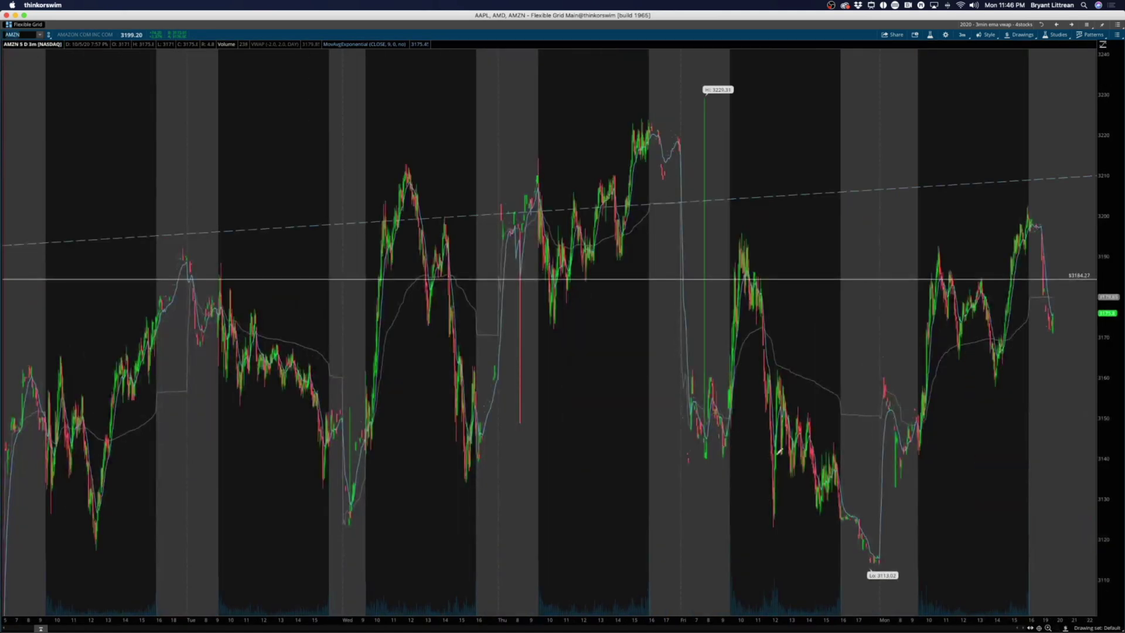
- Zoom the AMZN chart into Friday and Monday, then load the AAPL chart
{"action": "left_click_drag", "start_coordinate": [779, 451], "coordinate": [673, 616]}
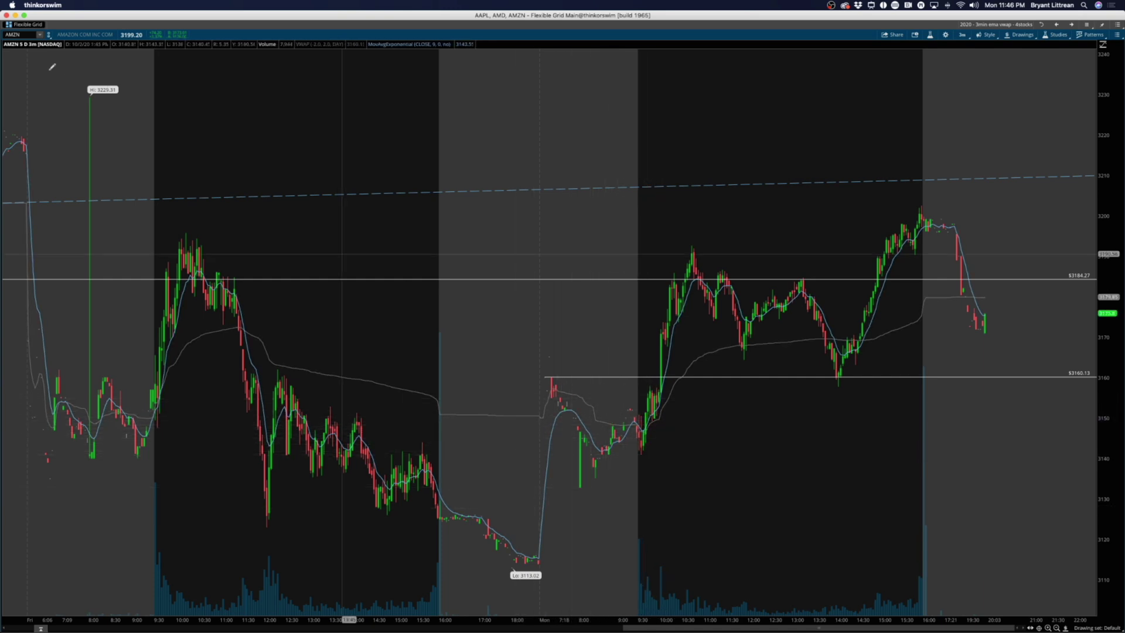
{"action": "left_click", "coordinate": [14, 36]}
{"action": "type", "text": "AAPL"}
{"action": "key", "text": "Return"}
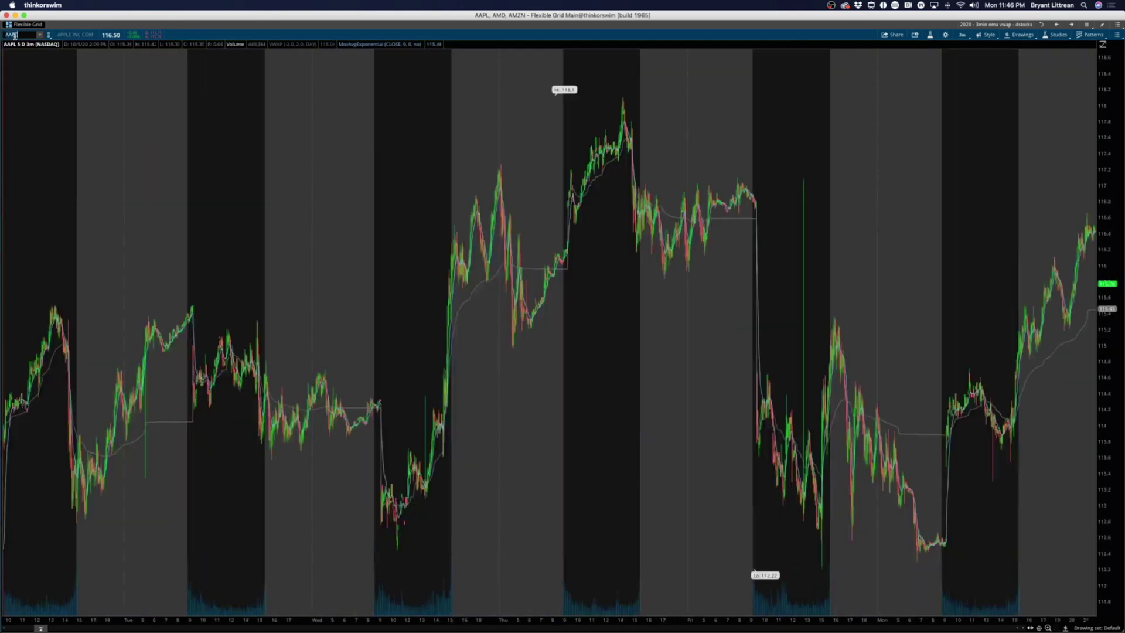
- Mark AAPL premarket levels at 114.7 and 114.54, then zoom in on Monday's session
{"action": "scroll", "coordinate": [758, 454], "scroll_direction": "up", "scroll_amount": 3}
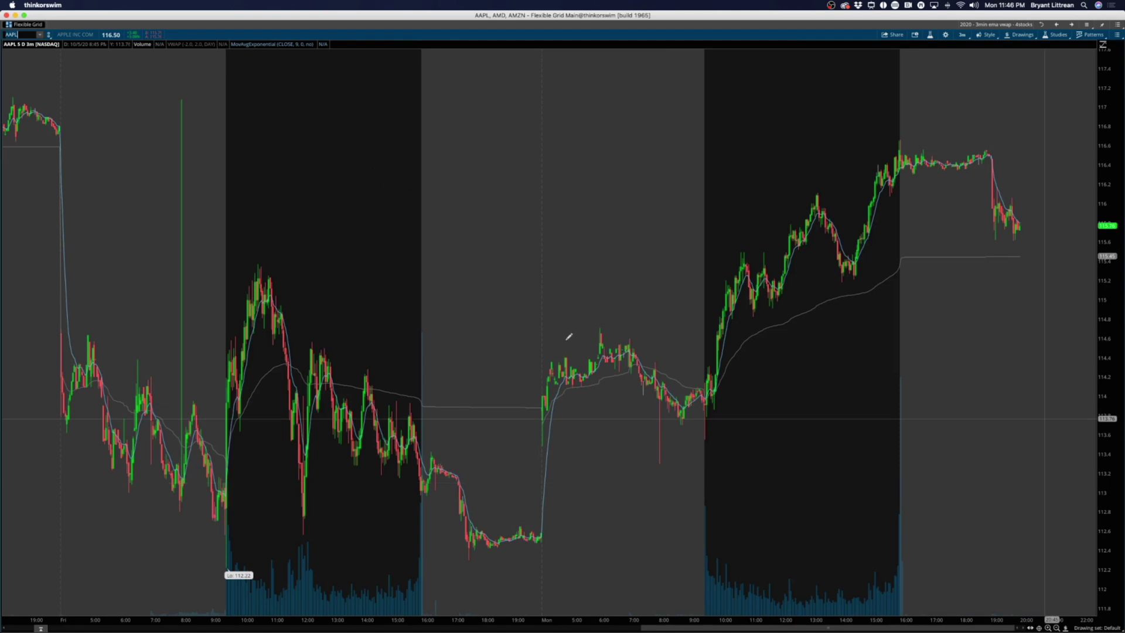
{"action": "left_click", "coordinate": [588, 329]}
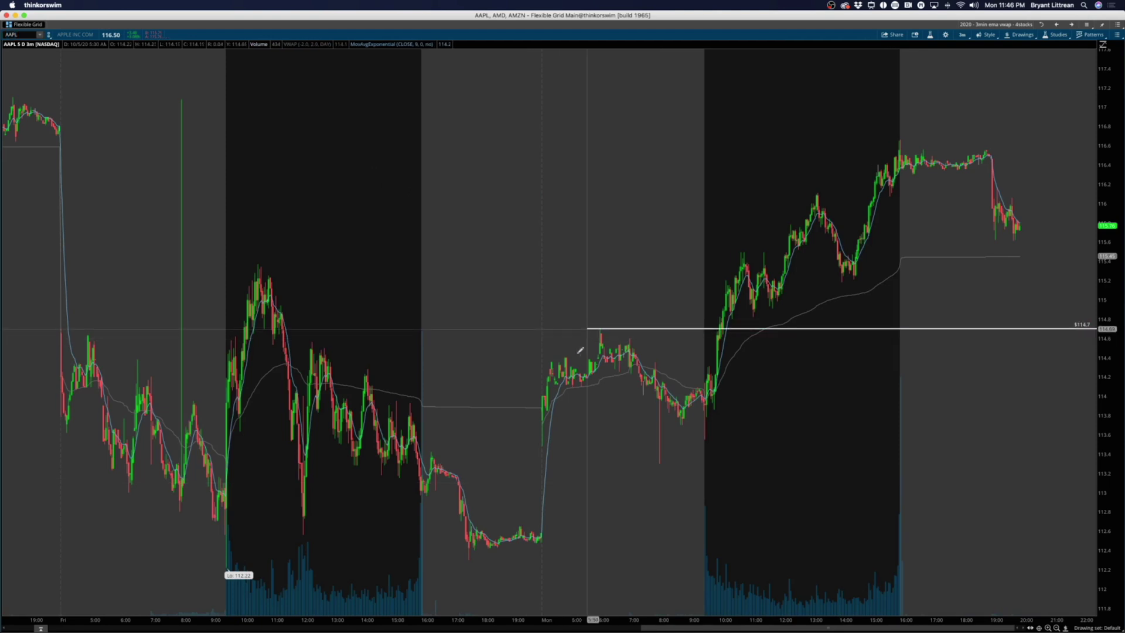
{"action": "left_click", "coordinate": [594, 341]}
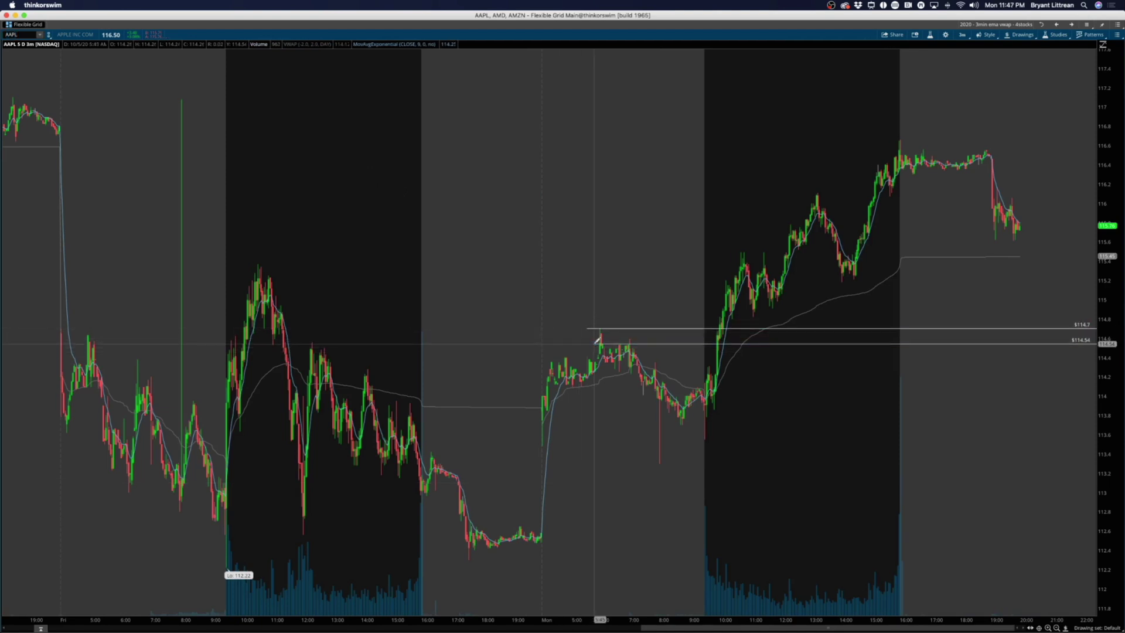
{"action": "left_click_drag", "start_coordinate": [497, 411], "coordinate": [1090, 411]}
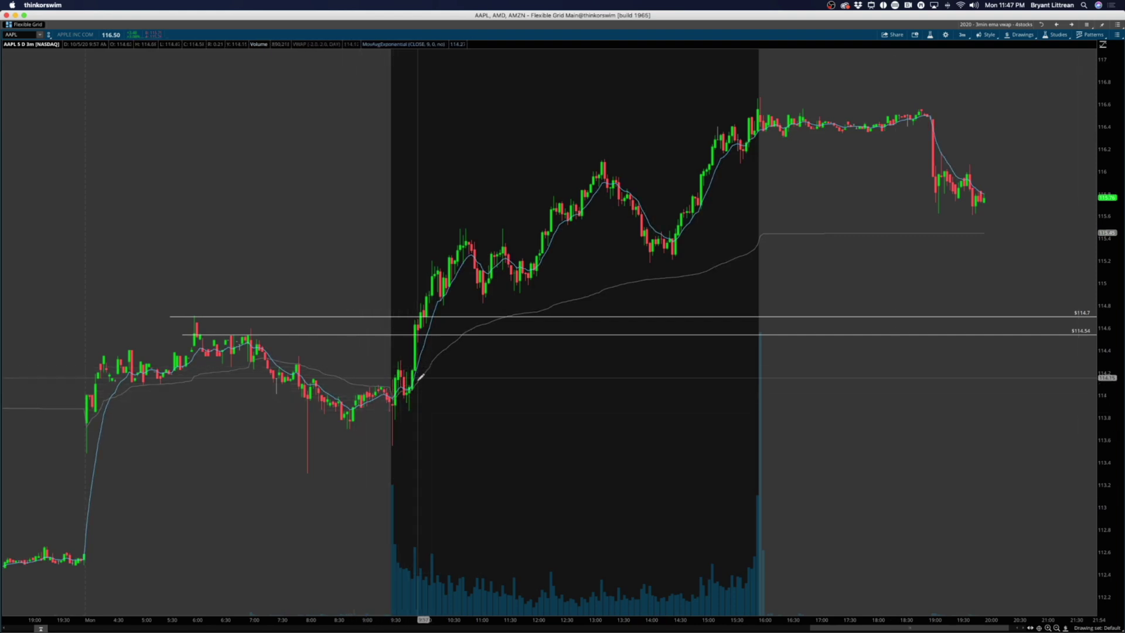
- Turn off the extended-hours trading session in the chart's style settings
{"action": "left_click", "coordinate": [964, 35]}
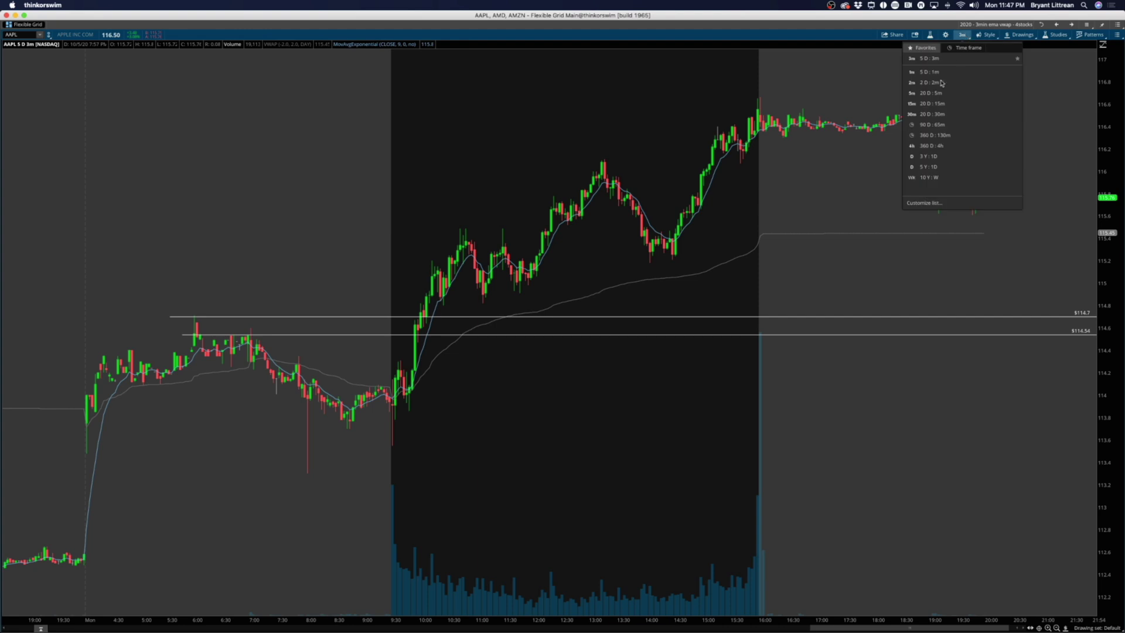
{"action": "left_click", "coordinate": [984, 36]}
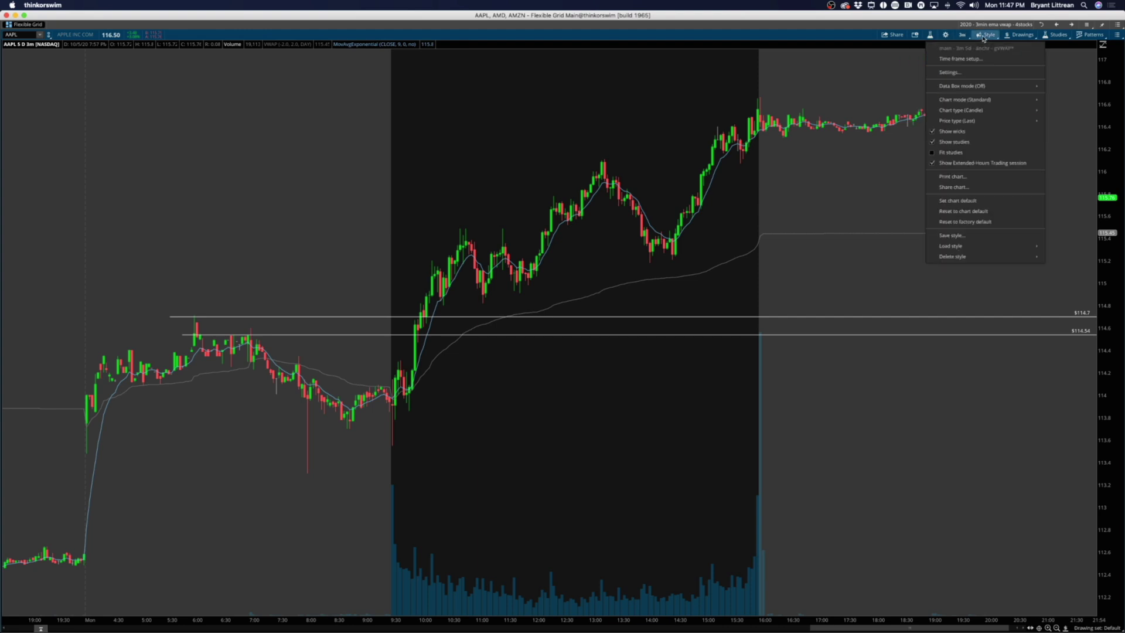
{"action": "left_click", "coordinate": [948, 162]}
- Zoom to Friday through Tuesday, load SPY, and narrow the visible time range
{"action": "left_click_drag", "start_coordinate": [753, 213], "coordinate": [1096, 223]}
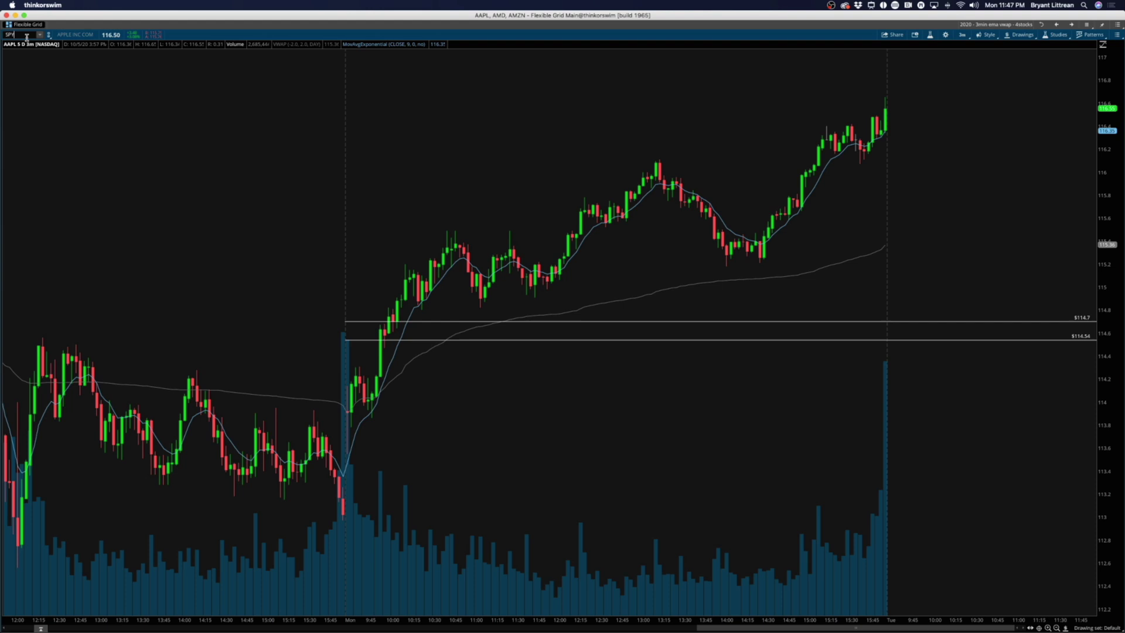
{"action": "key", "text": "Return"}
{"action": "left_click_drag", "start_coordinate": [800, 282], "coordinate": [903, 283]}
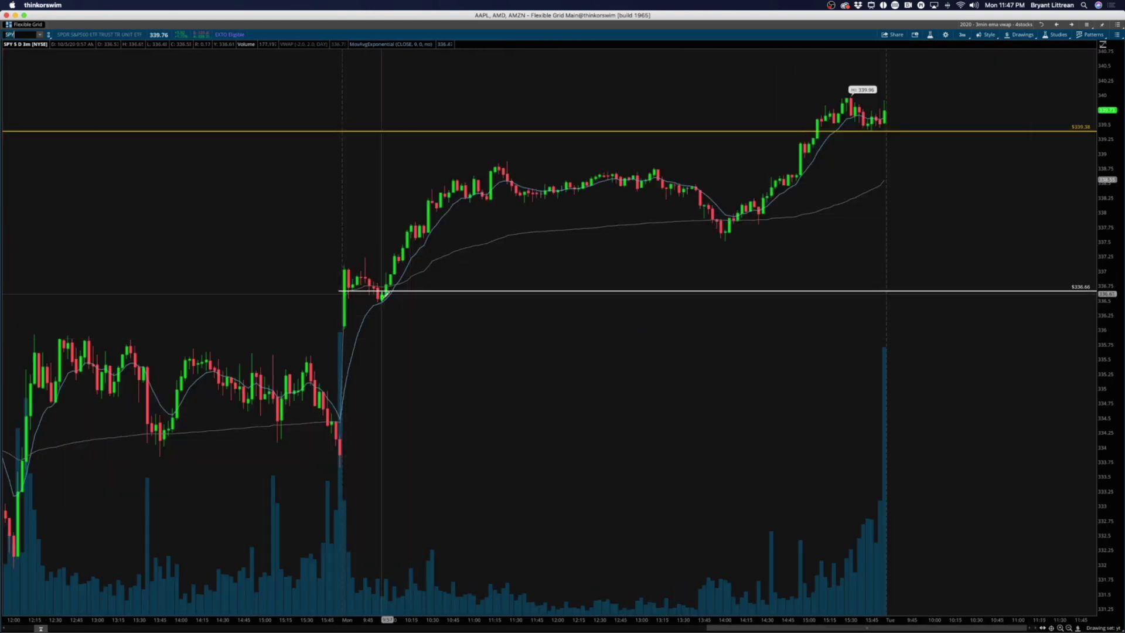
- Load AMD, zoom its chart to Friday through Tuesday, then zoom back out
{"action": "left_click", "coordinate": [18, 35]}
{"action": "type", "text": "AMD"}
{"action": "key", "text": "Return"}
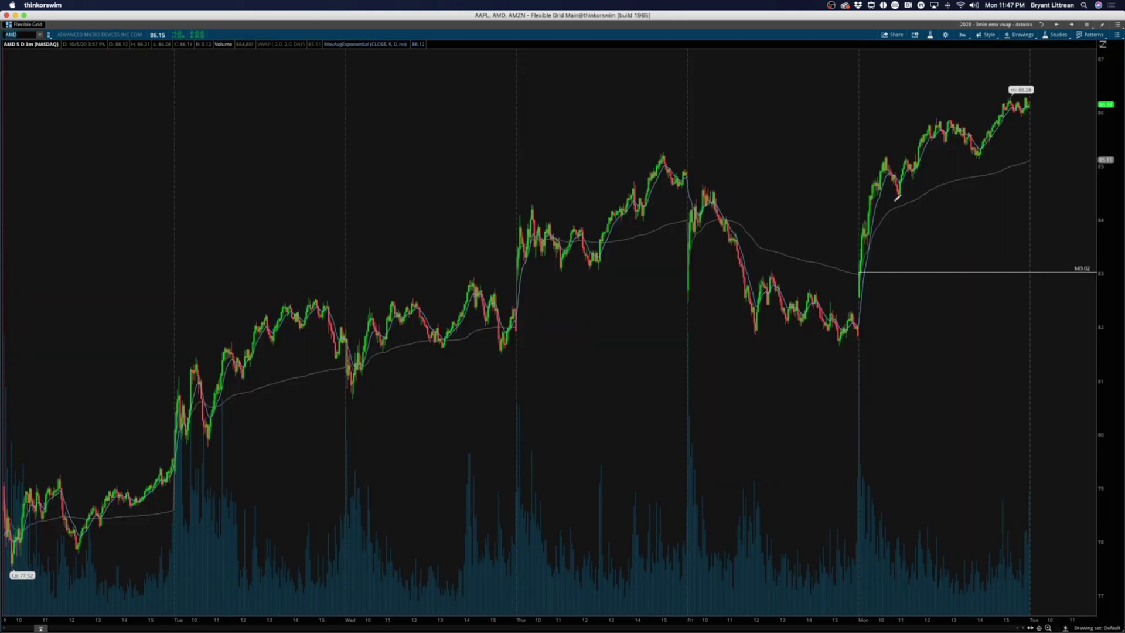
{"action": "left_click_drag", "start_coordinate": [897, 198], "coordinate": [974, 226]}
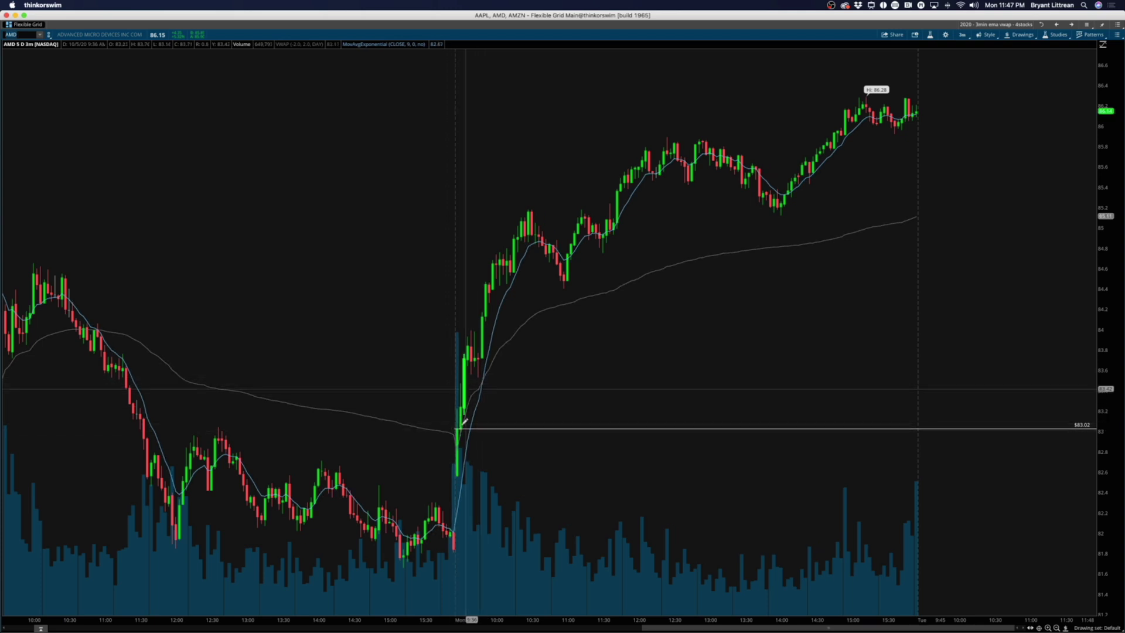
{"action": "scroll", "coordinate": [465, 421], "scroll_direction": "down", "scroll_amount": 2}
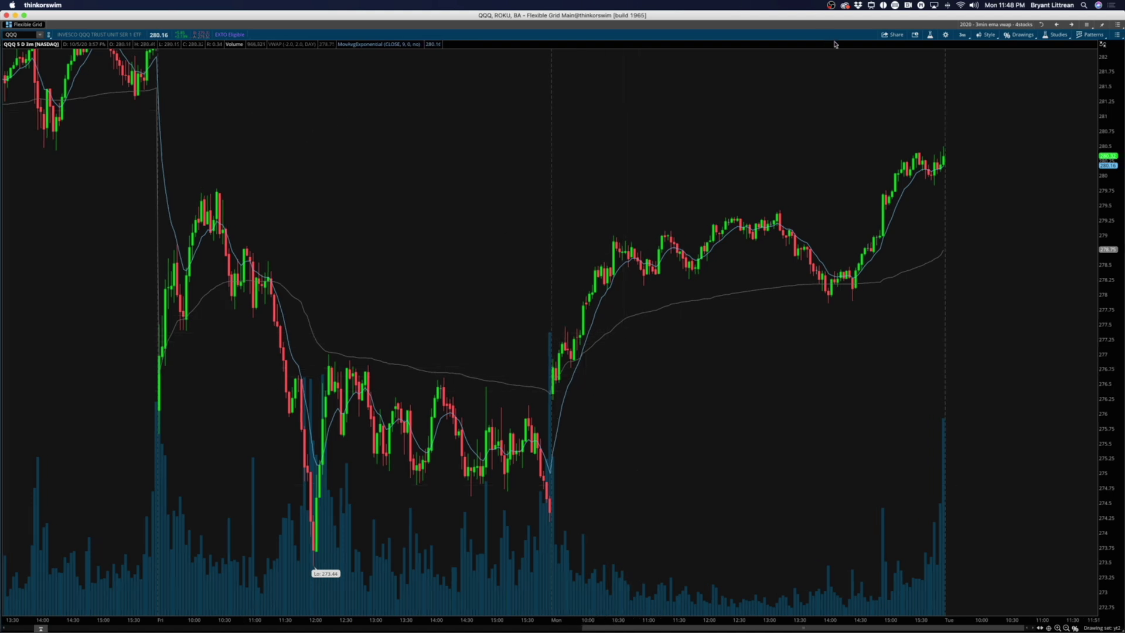
- Draw a trendline up from the last candle on the main window's daily chart, then bring up its context menu
{"action": "left_click", "coordinate": [1073, 25]}
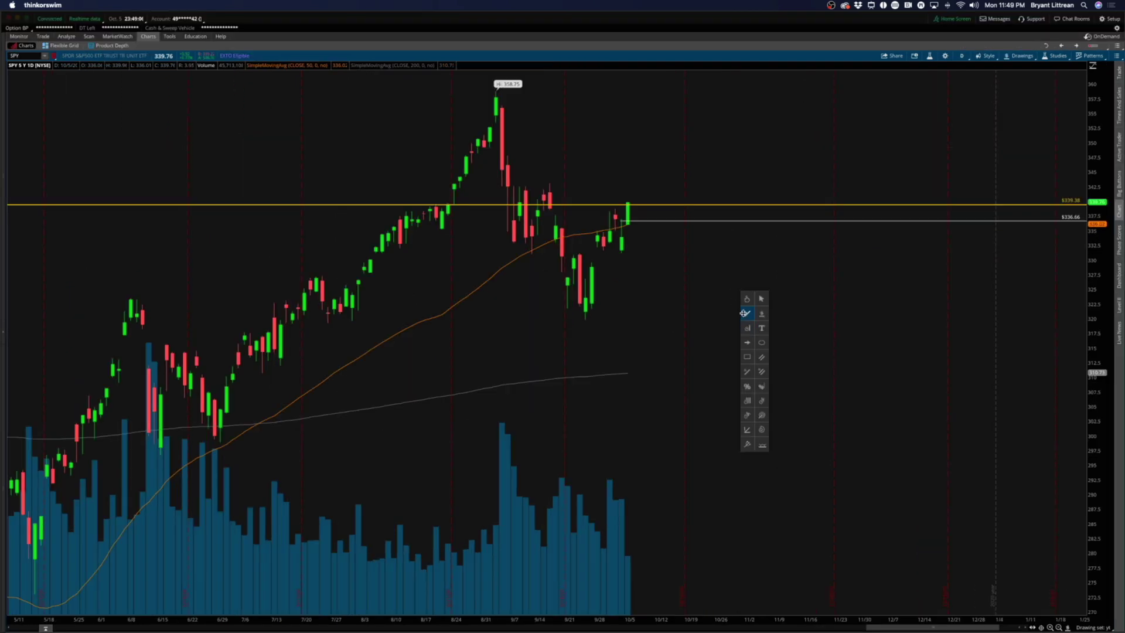
{"action": "left_click", "coordinate": [744, 314]}
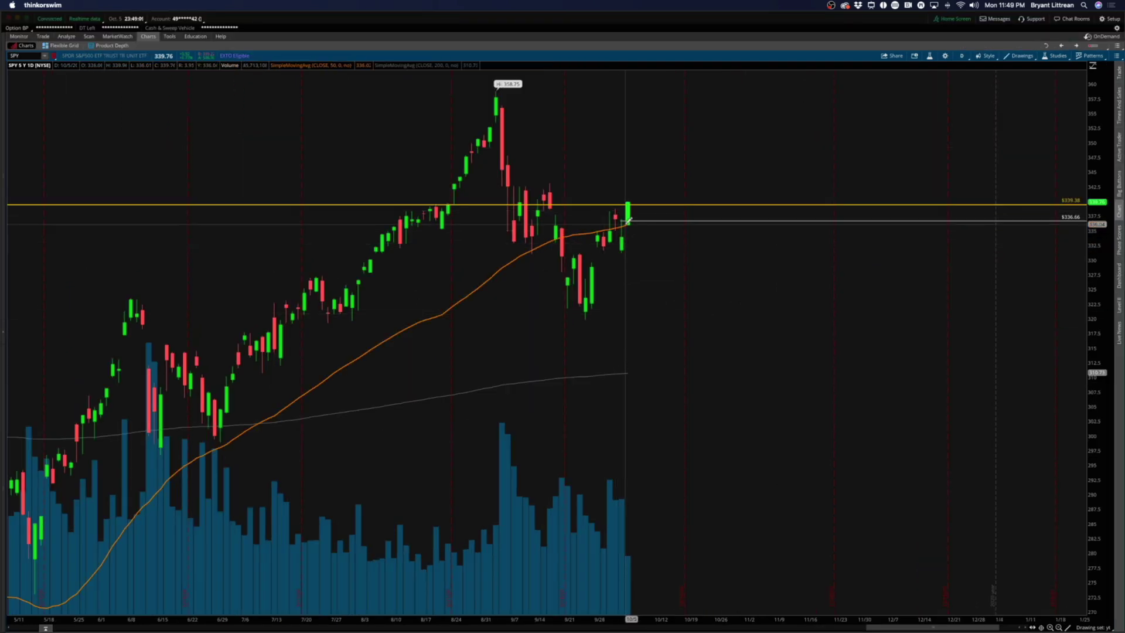
{"action": "left_click_drag", "start_coordinate": [623, 235], "coordinate": [632, 221]}
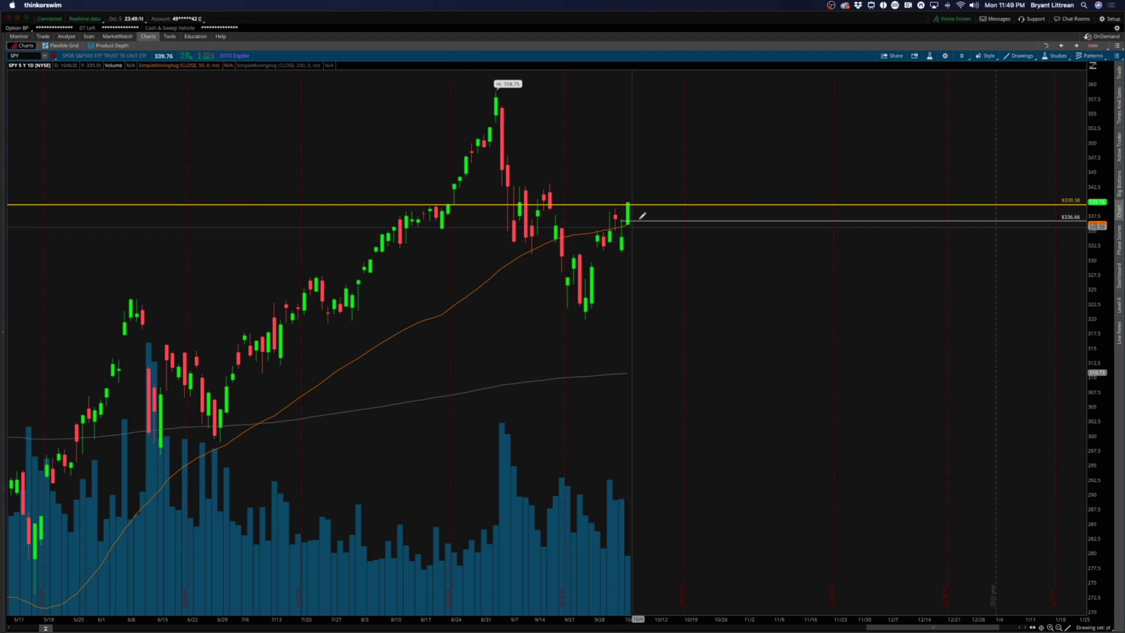
{"action": "right_click", "coordinate": [683, 159]}
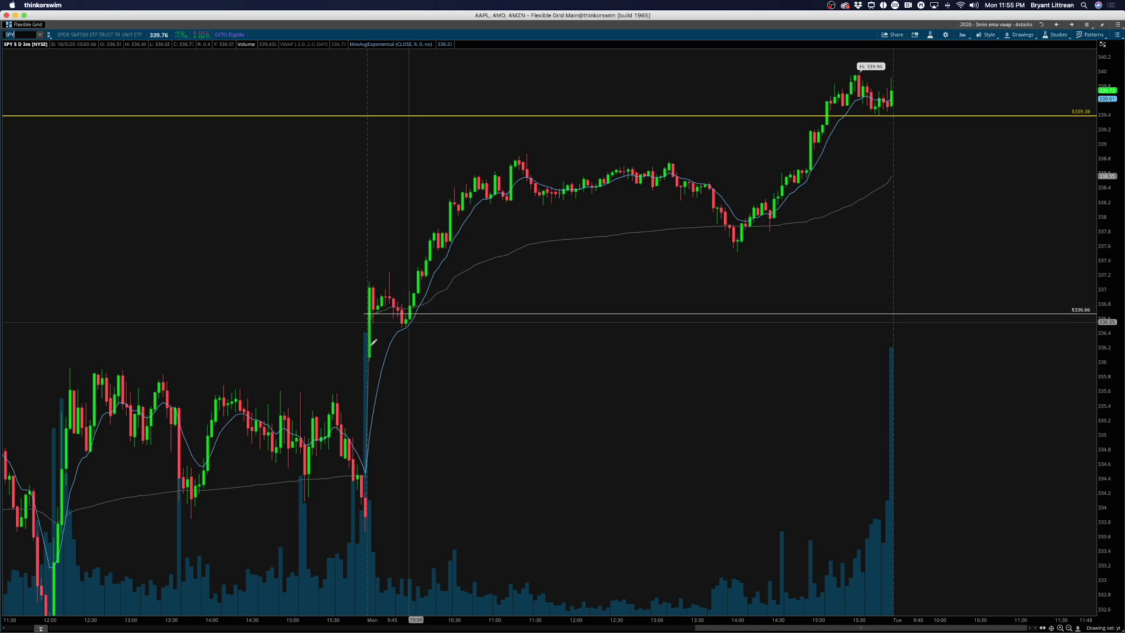
- Draw a Fibonacci retracement on SPY upward from about 336.03
{"action": "right_click", "coordinate": [303, 347]}
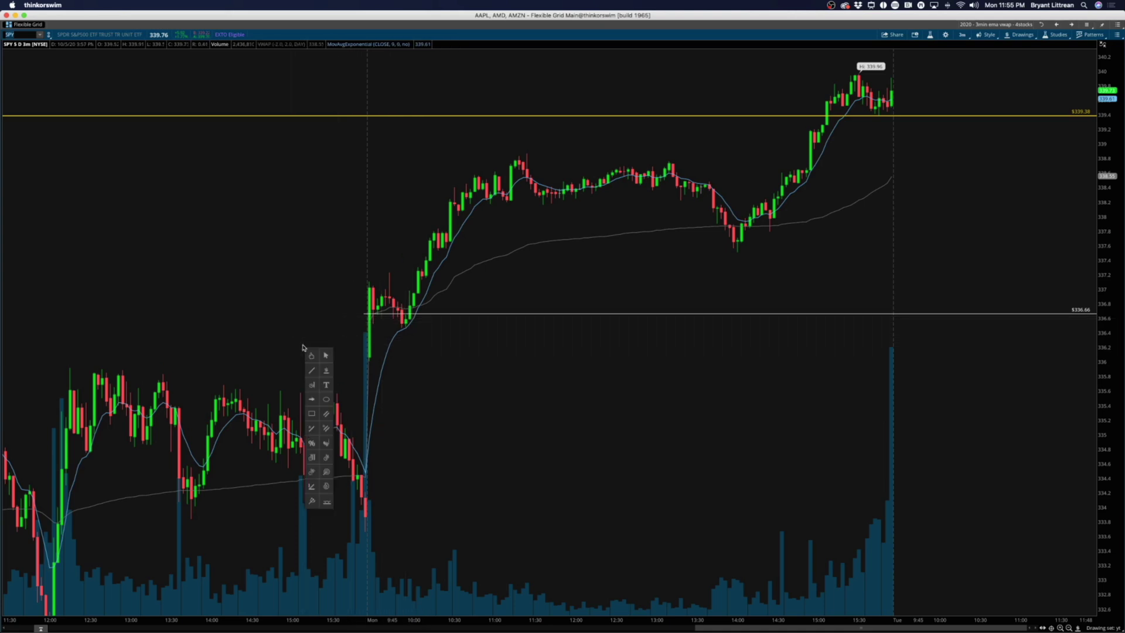
{"action": "left_click", "coordinate": [313, 444]}
{"action": "left_click_drag", "start_coordinate": [368, 360], "coordinate": [373, 279]}
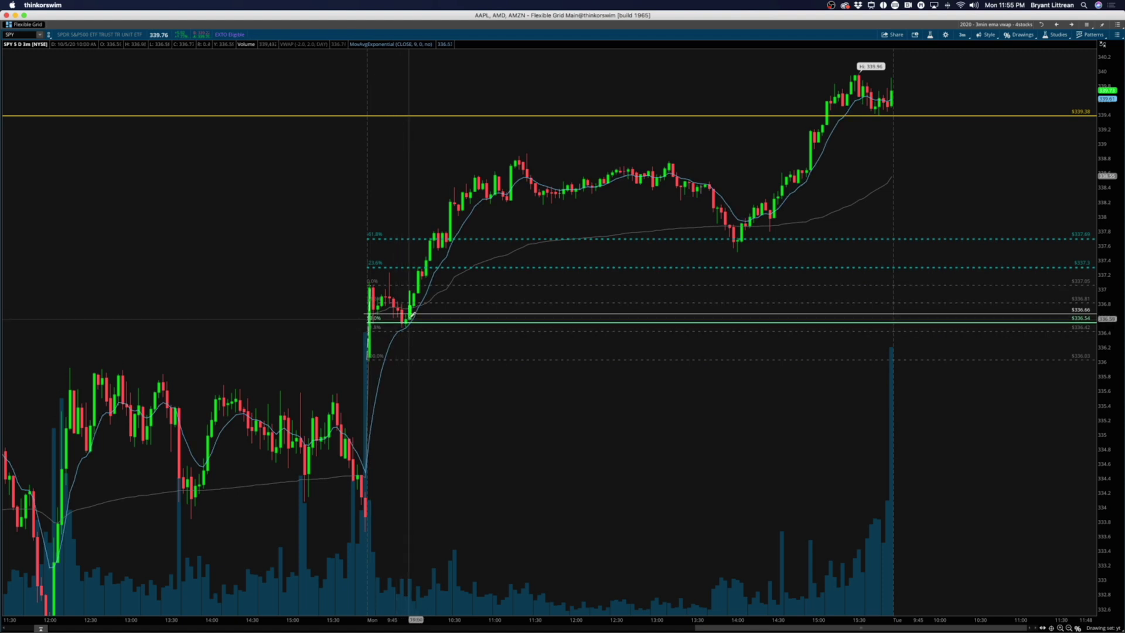
- Draw a trendline on the SPY 3-minute chart
{"action": "mouse_move", "coordinate": [406, 321]}
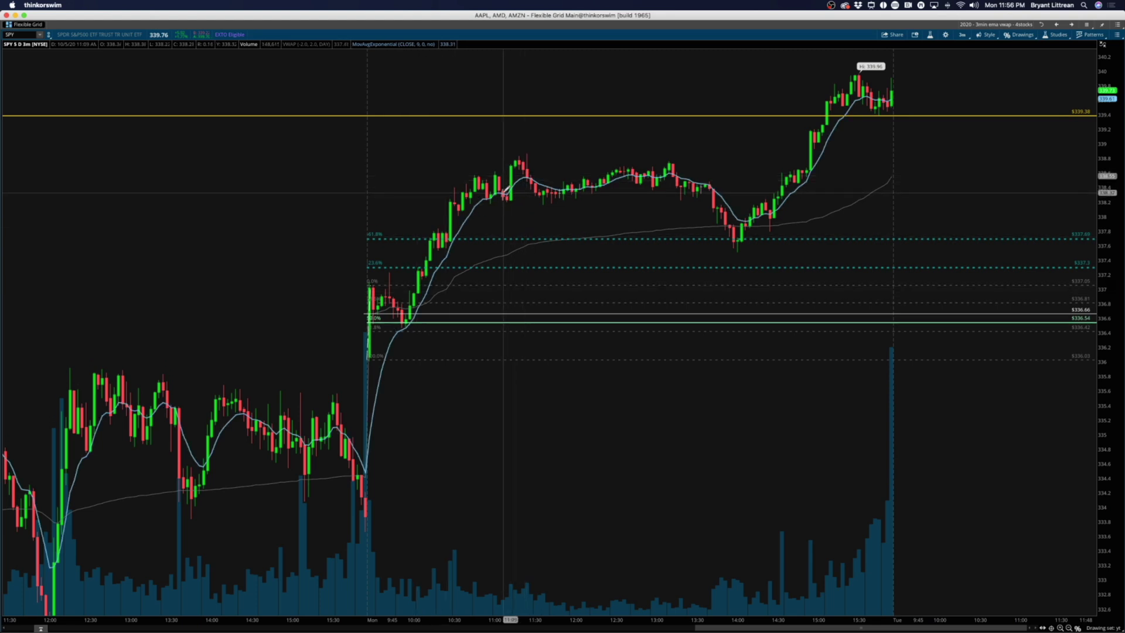
{"action": "middle_click", "coordinate": [477, 228]}
{"action": "left_click", "coordinate": [483, 252]}
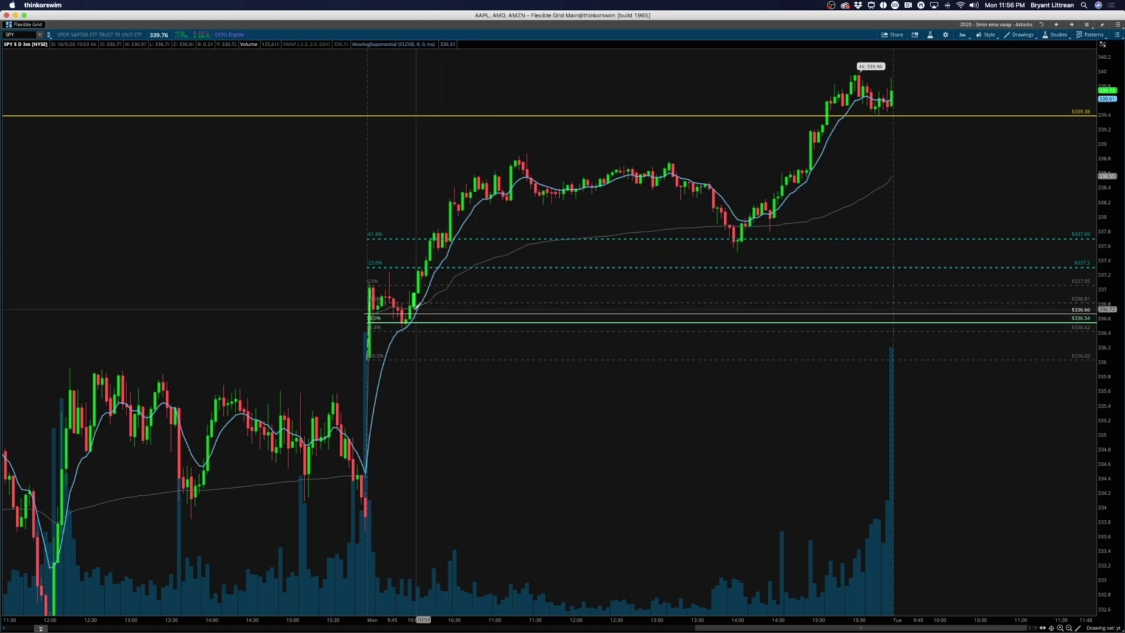
{"action": "left_click", "coordinate": [506, 189]}
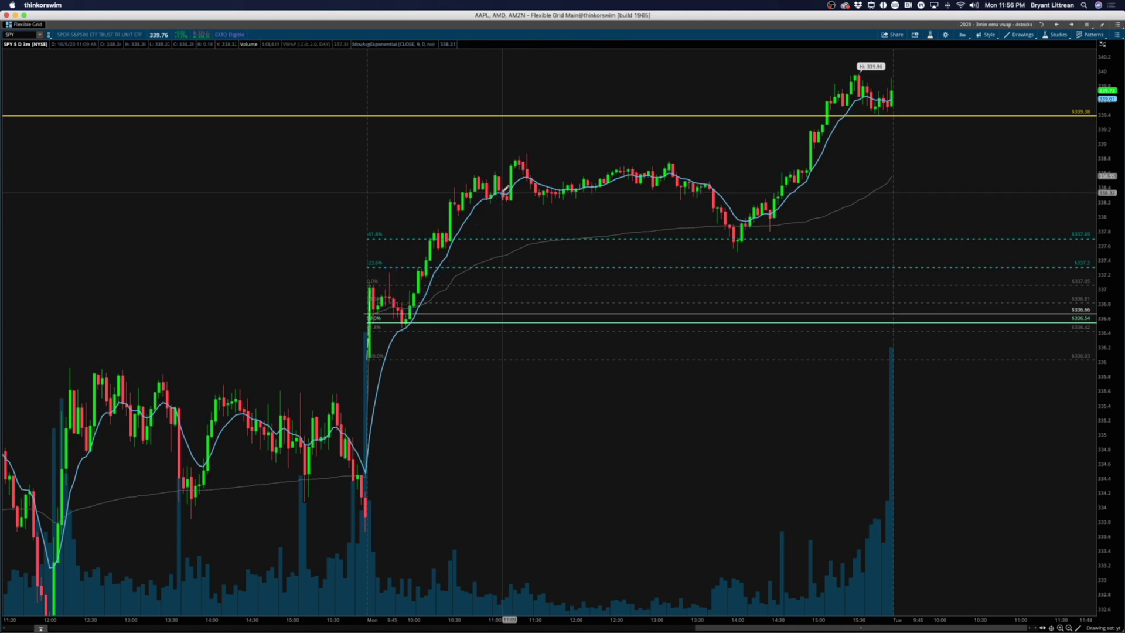
- Switch from the full-screen chart window to the main window's SPY option chain
{"action": "key", "text": "ctrl+Up"}
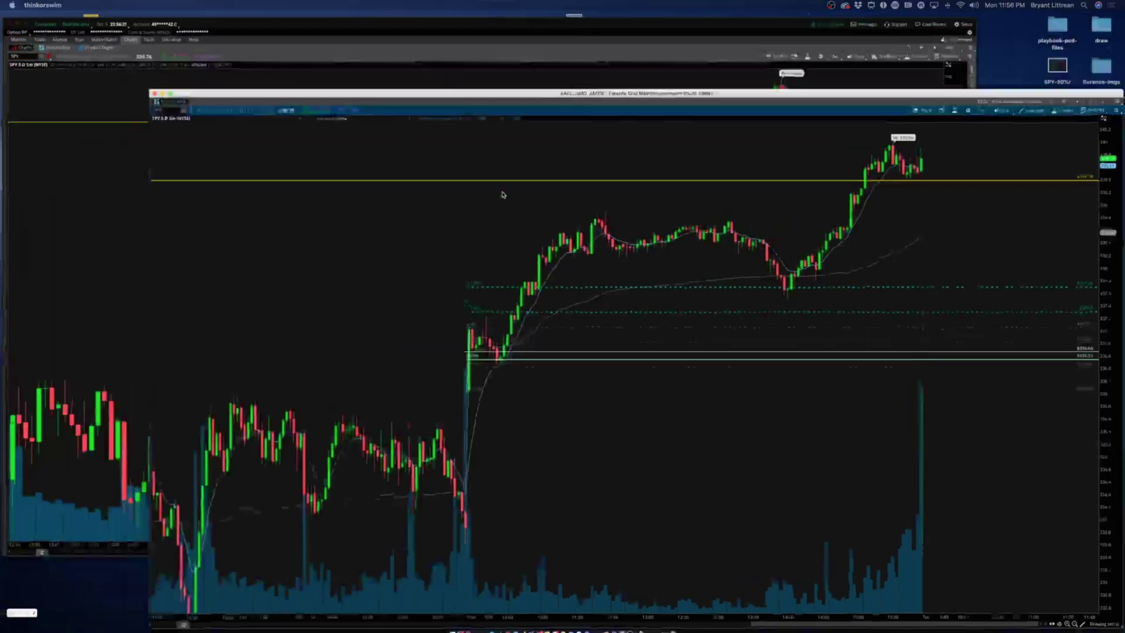
{"action": "left_click", "coordinate": [756, 446]}
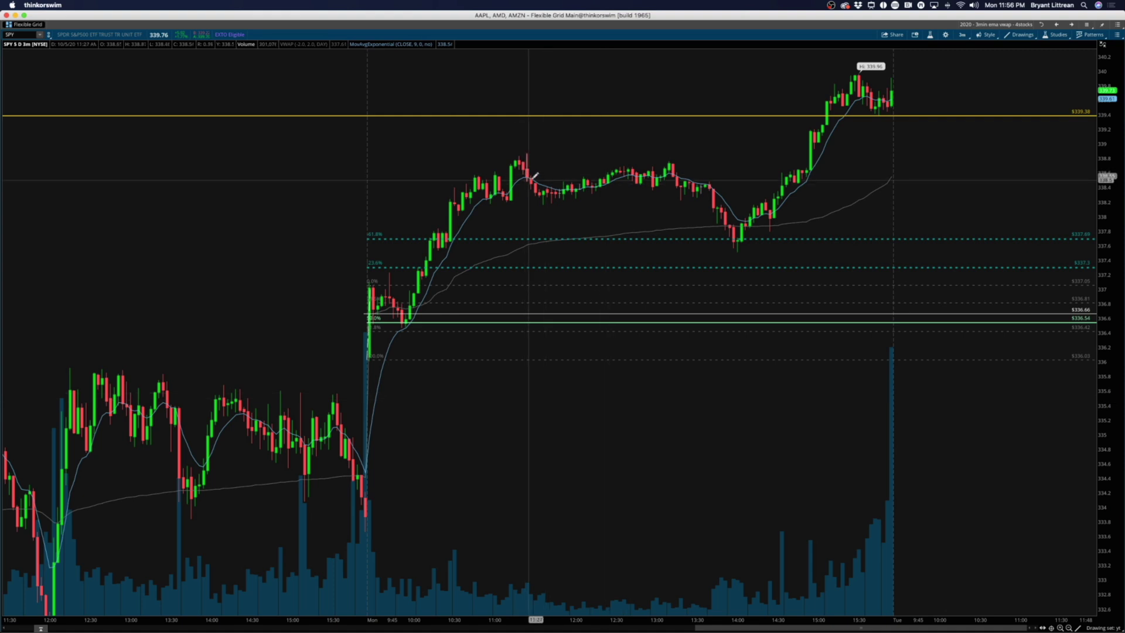
{"action": "key", "text": "super+grave"}
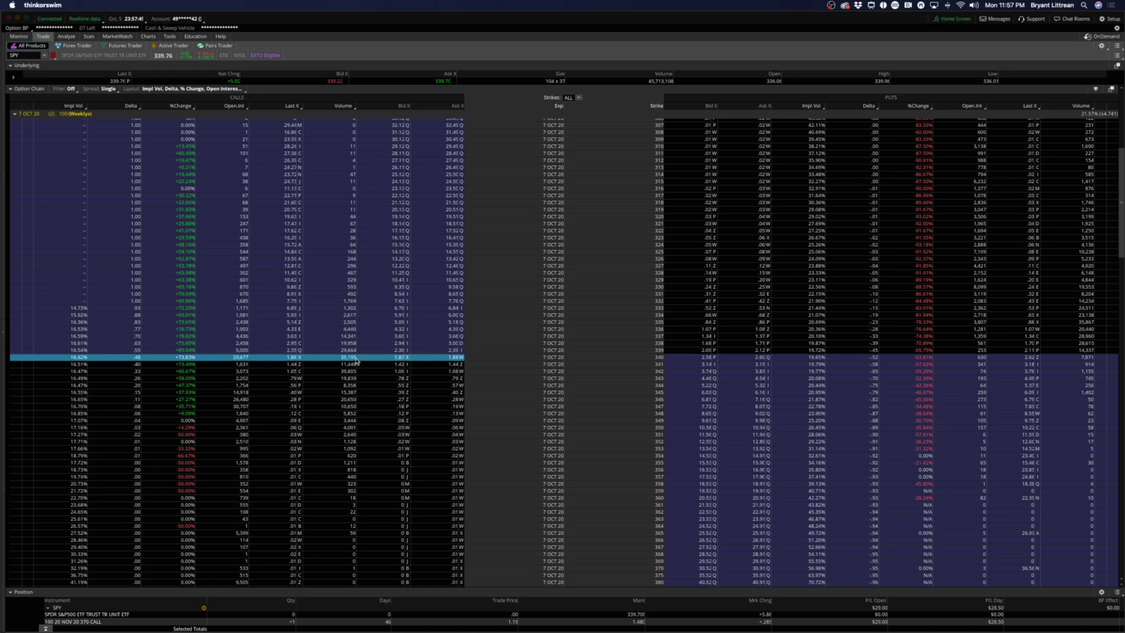
- Chart the SPY 7 Oct 20 340 call from the option chain
{"action": "right_click", "coordinate": [463, 359]}
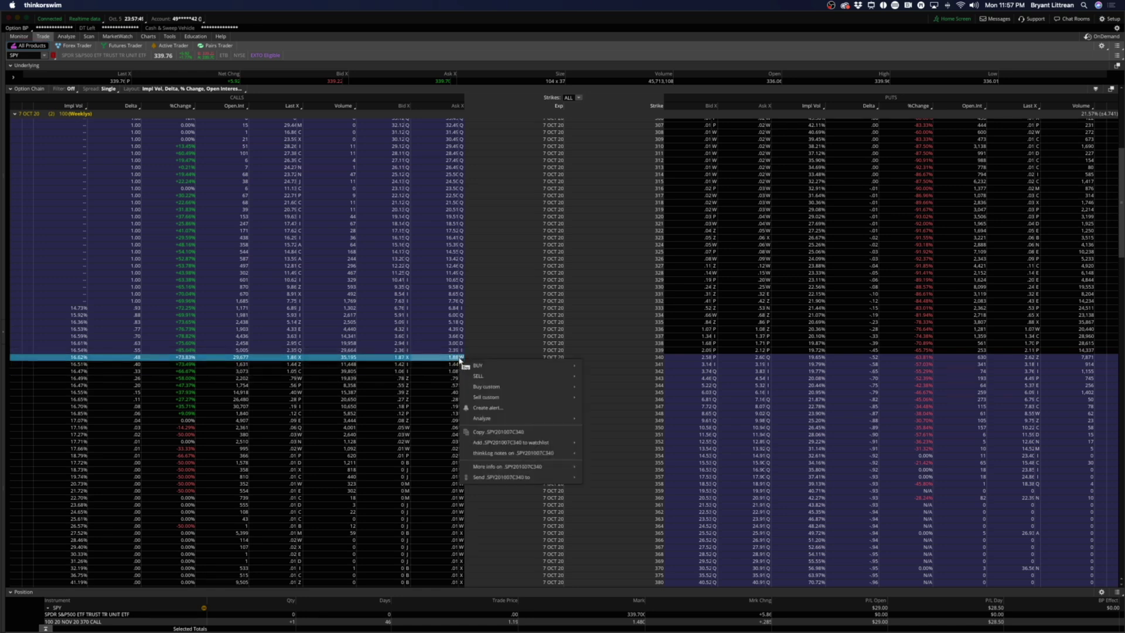
{"action": "left_click", "coordinate": [500, 432]}
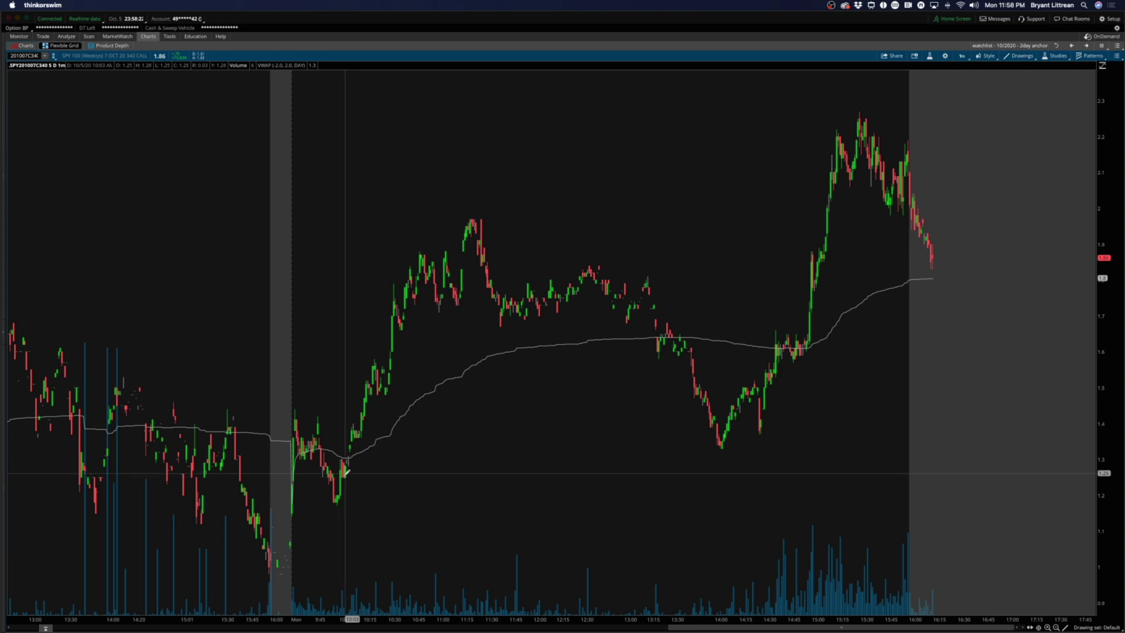
- Draw a line on the 340 call chart, then bring up all open windows to switch back
{"action": "left_click_drag", "start_coordinate": [345, 473], "coordinate": [454, 286]}
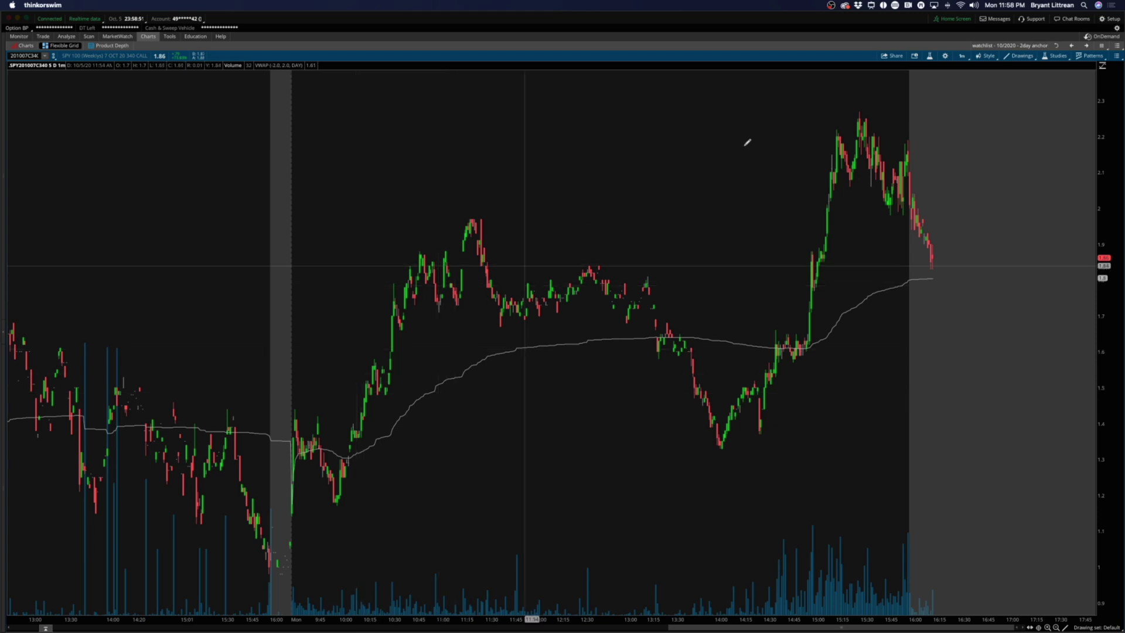
{"action": "key", "text": "ctrl+Up"}
{"action": "left_click", "coordinate": [422, 323]}
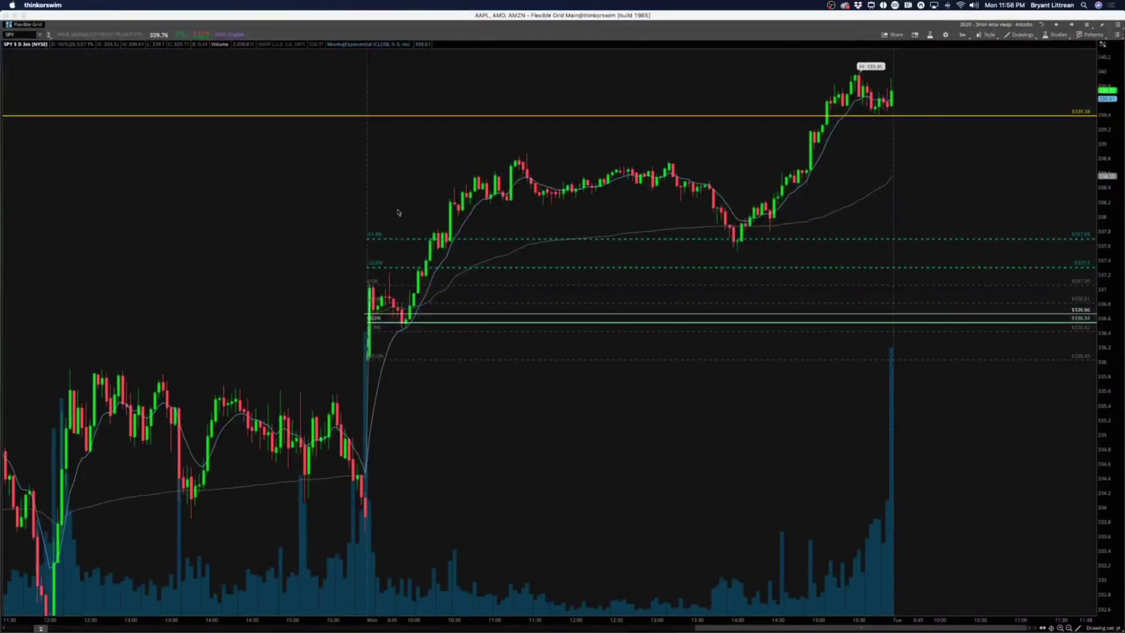